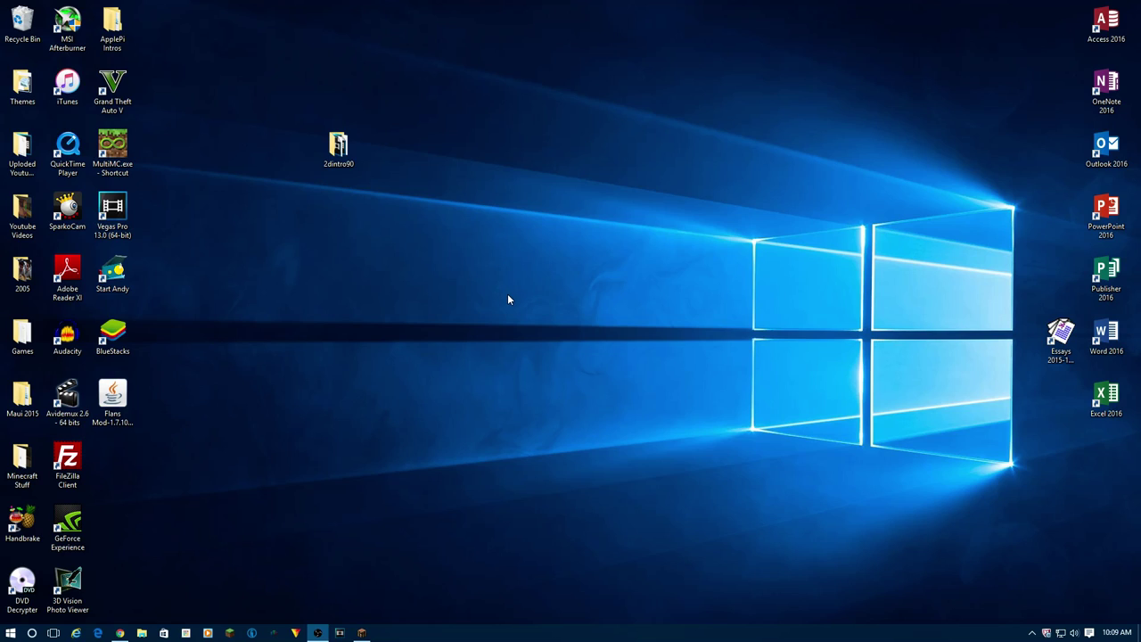
{"action": "left_click_drag", "start_coordinate": [504, 301], "coordinate": [593, 347]}
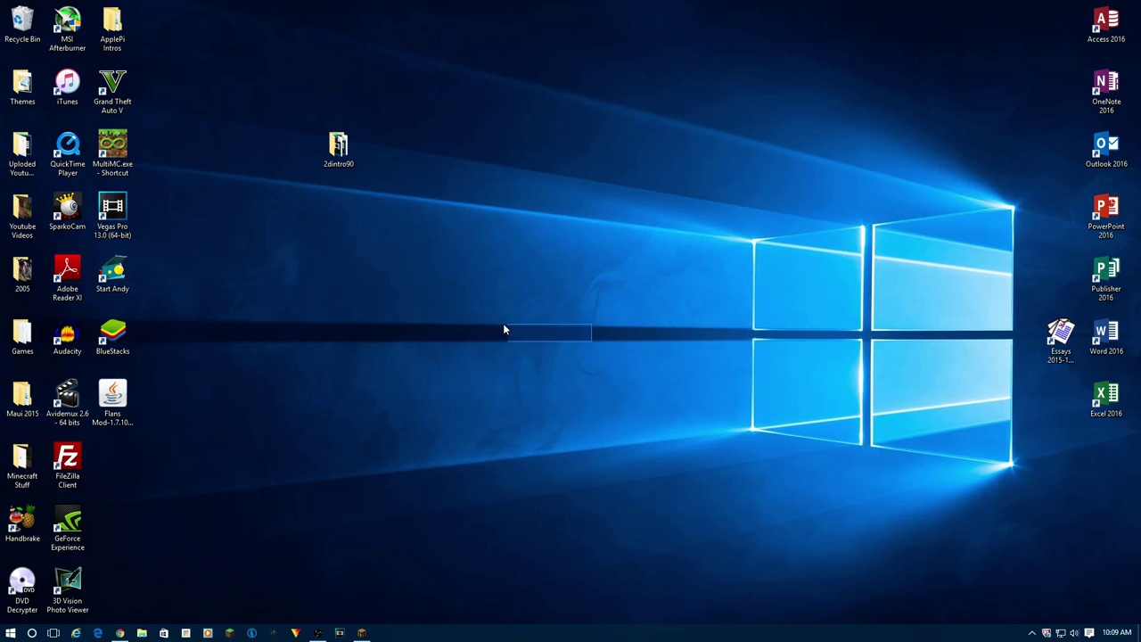
{"action": "left_click_drag", "start_coordinate": [502, 330], "coordinate": [1018, 344]}
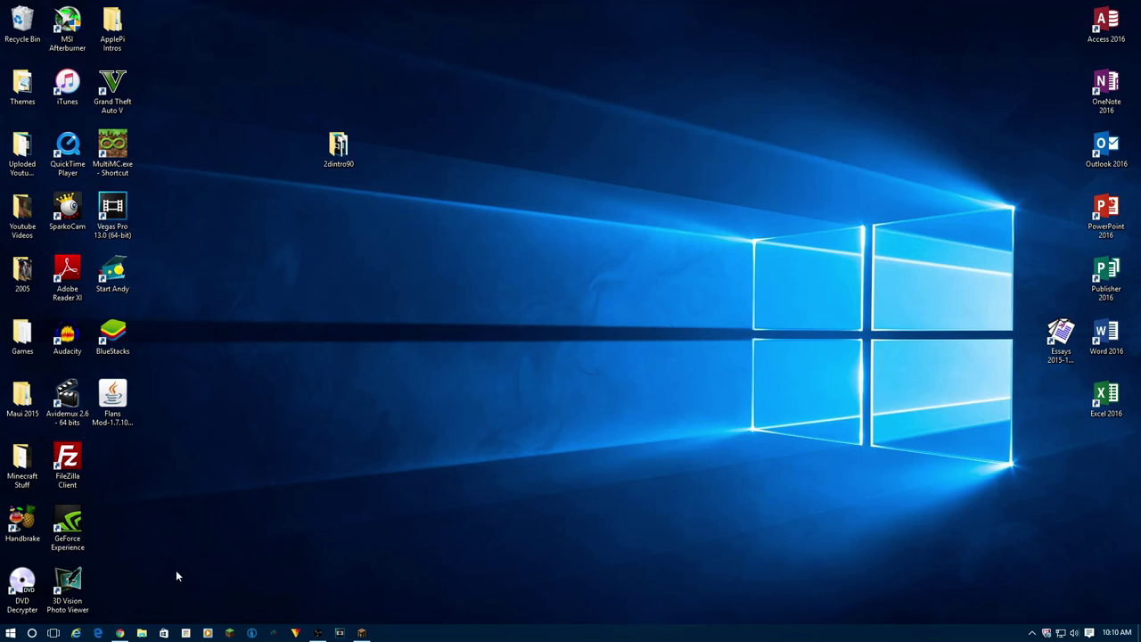
{"action": "mouse_move", "coordinate": [130, 415]}
{"action": "left_mouse_down"}
{"action": "mouse_move", "coordinate": [107, 479]}
{"action": "mouse_move", "coordinate": [111, 412]}
{"action": "mouse_move", "coordinate": [191, 432]}
{"action": "left_mouse_up"}
- Switch to Chrome and load the Technic Platform site at technicpack.net
{"action": "left_click", "coordinate": [119, 633]}
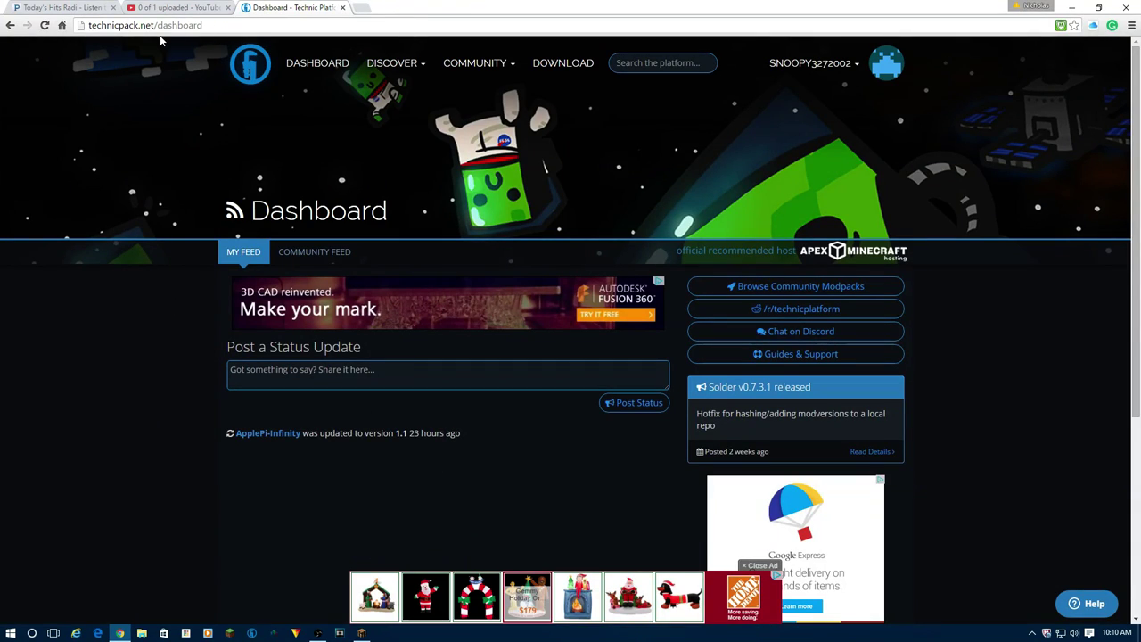
{"action": "left_click_drag", "start_coordinate": [154, 25], "coordinate": [89, 25]}
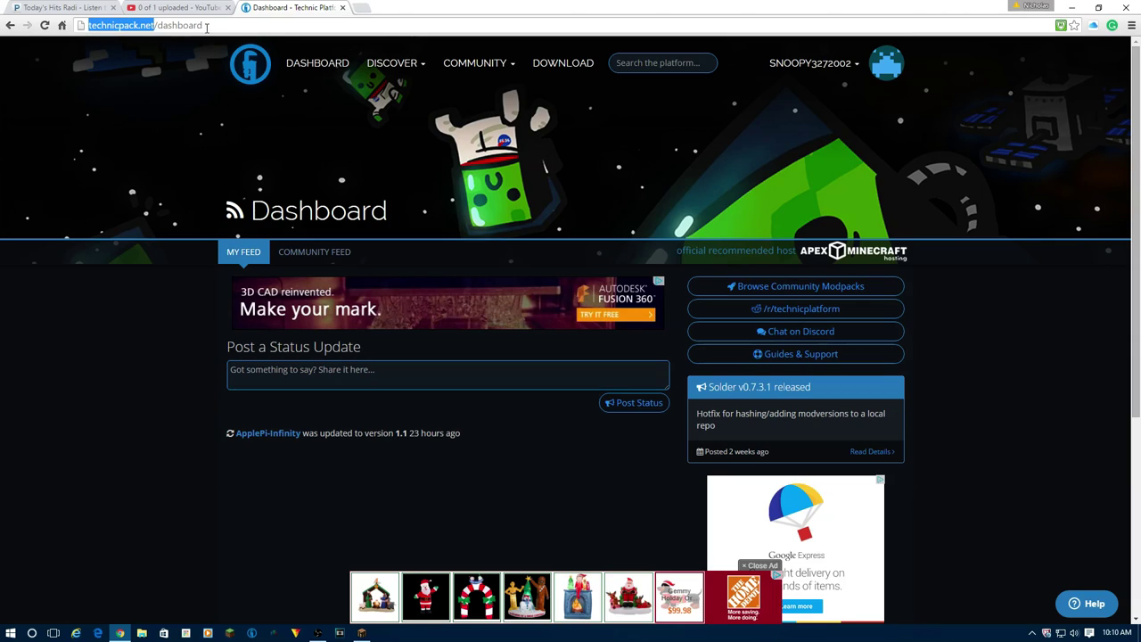
{"action": "left_click_drag", "start_coordinate": [208, 25], "coordinate": [155, 25]}
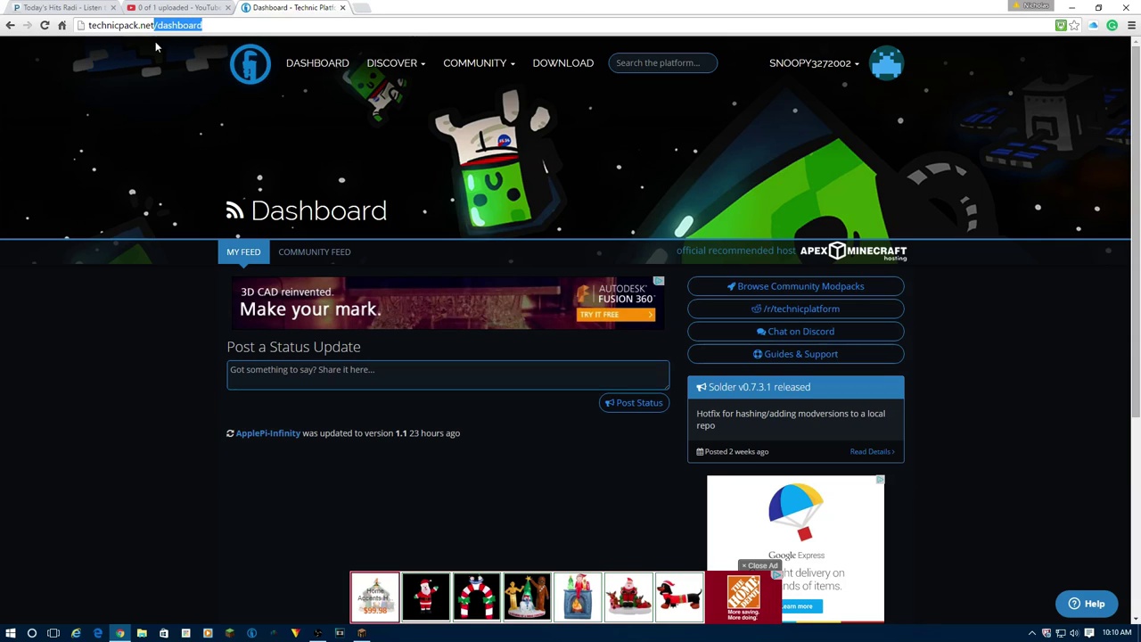
{"action": "key", "text": "BackSpace"}
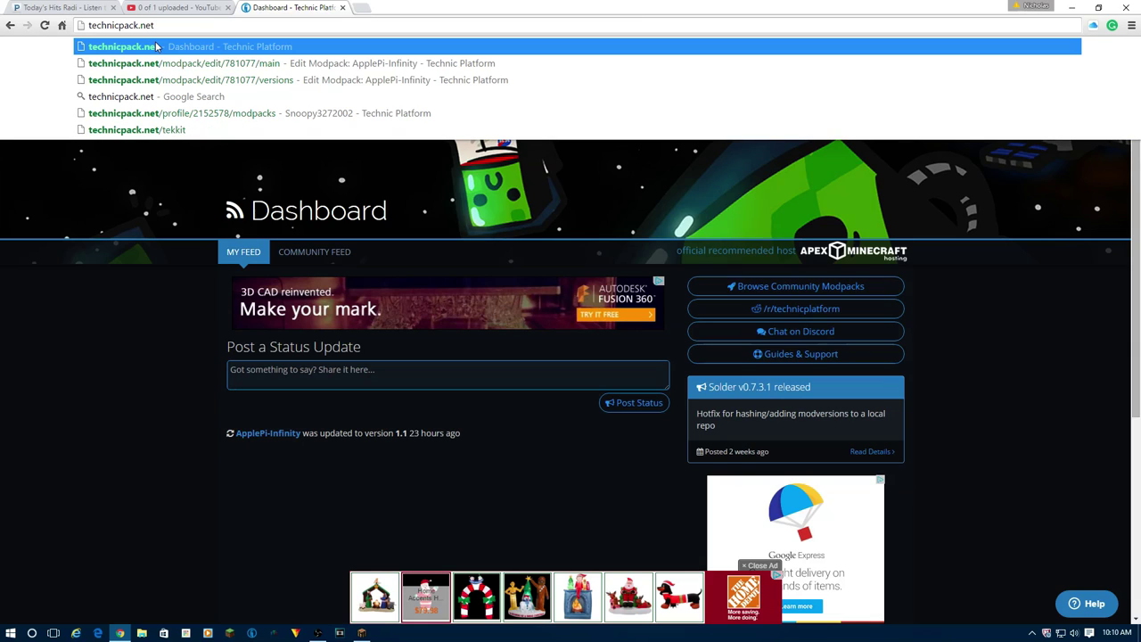
{"action": "left_click", "coordinate": [156, 46]}
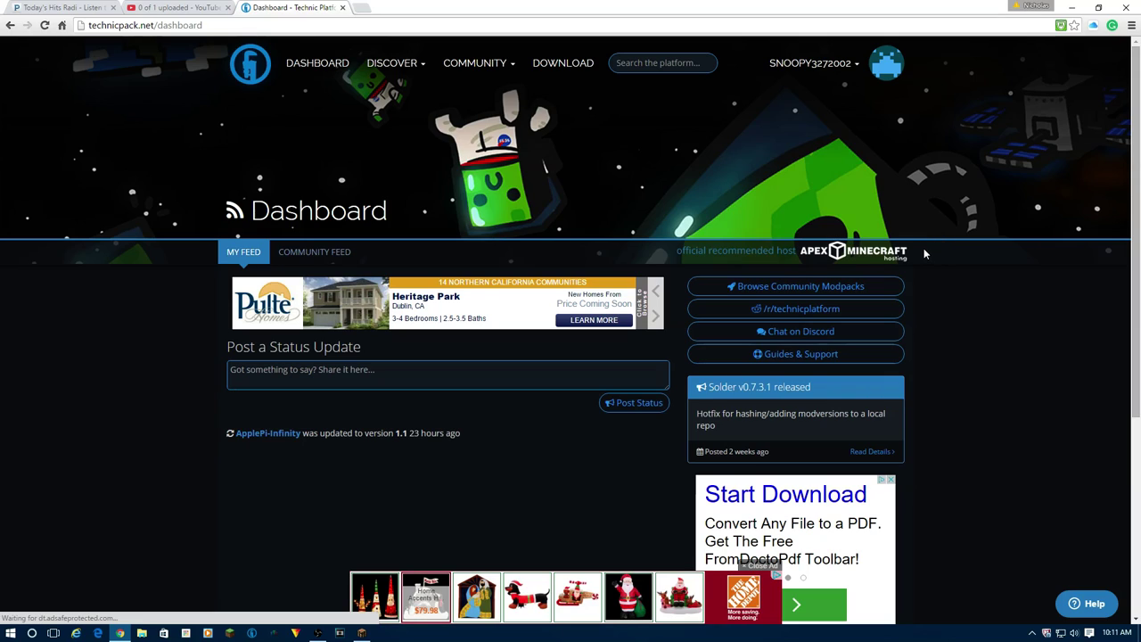
{"action": "triple_click", "coordinate": [881, 250]}
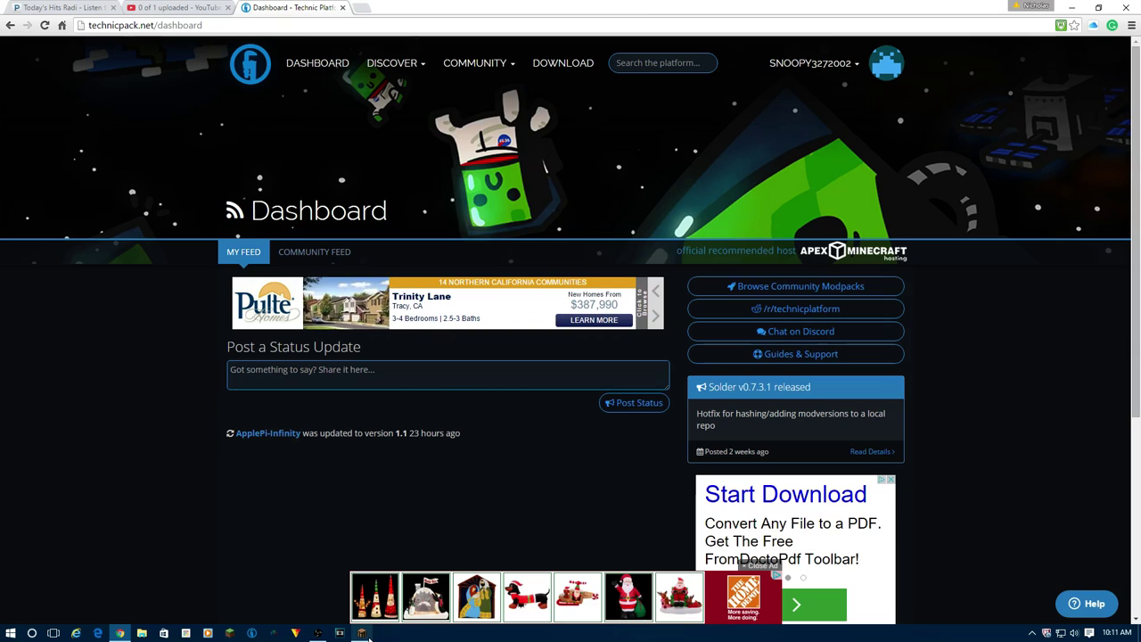
{"action": "left_click", "coordinate": [363, 633]}
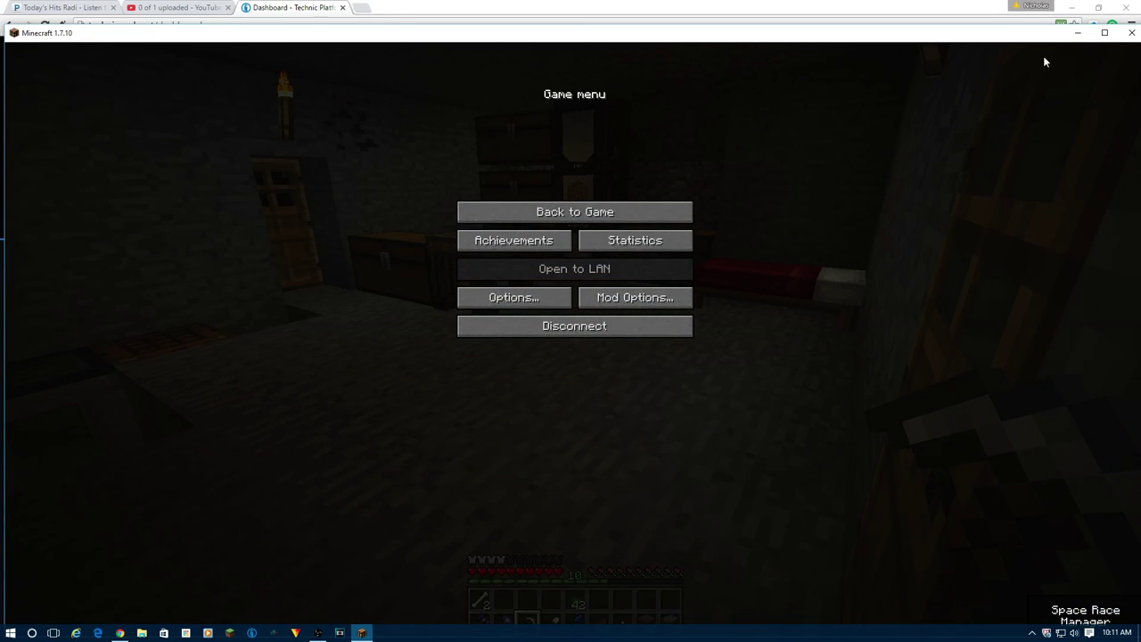
{"action": "left_click", "coordinate": [1077, 33]}
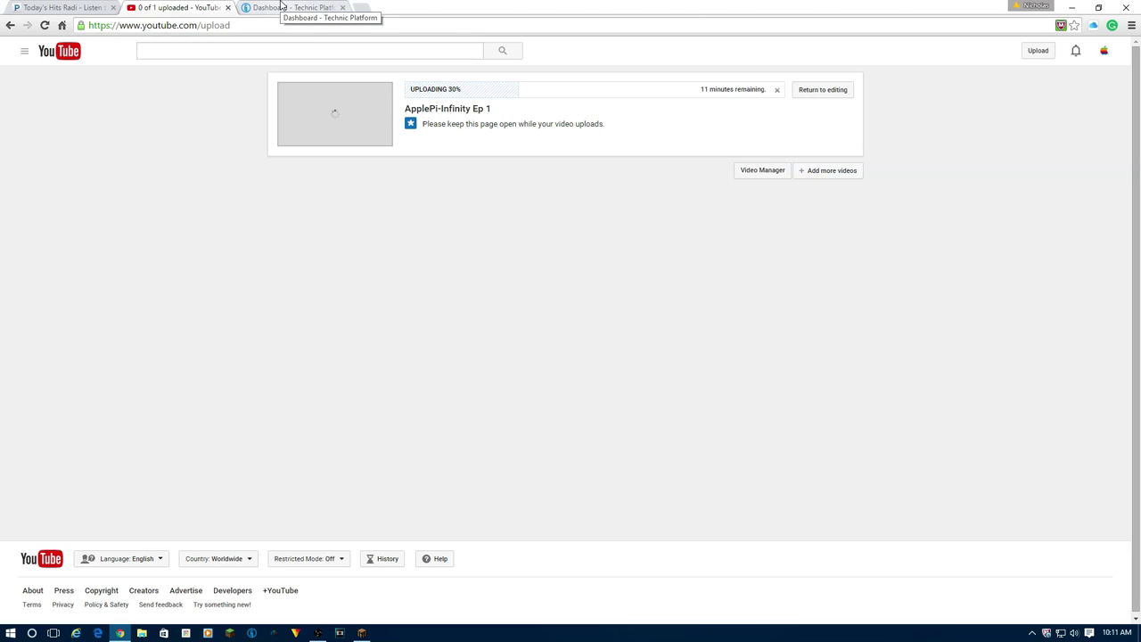
{"action": "left_click", "coordinate": [281, 7]}
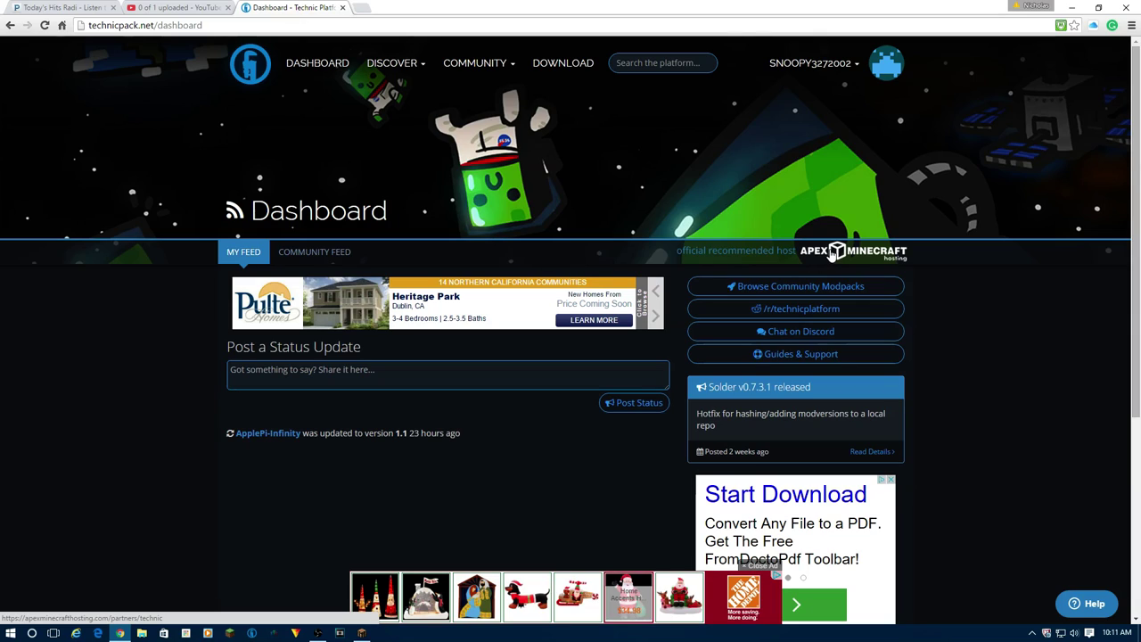
- Download the Windows version of the Technic Launcher from the site and run TechnicLauncher.exe
{"action": "mouse_move", "coordinate": [515, 62]}
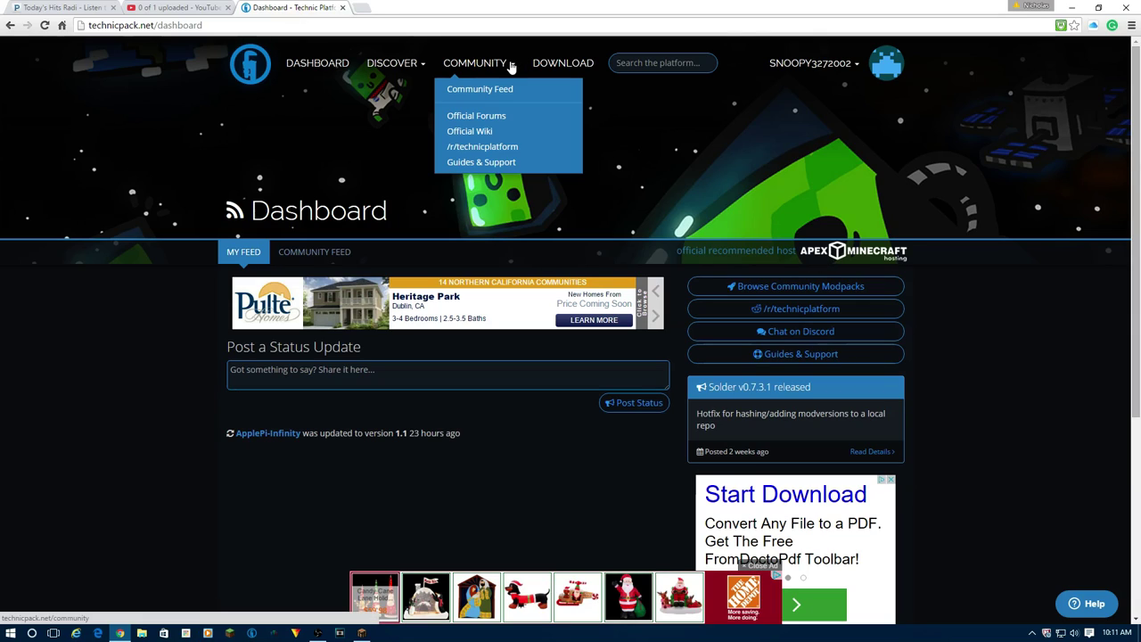
{"action": "left_click", "coordinate": [561, 67]}
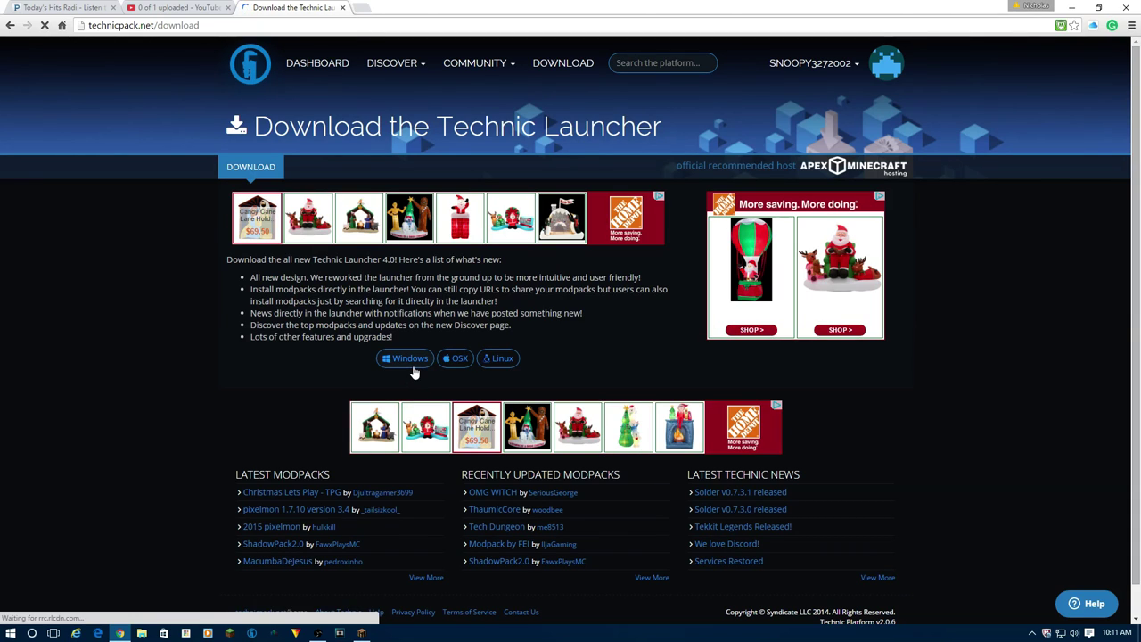
{"action": "left_click", "coordinate": [11, 633]}
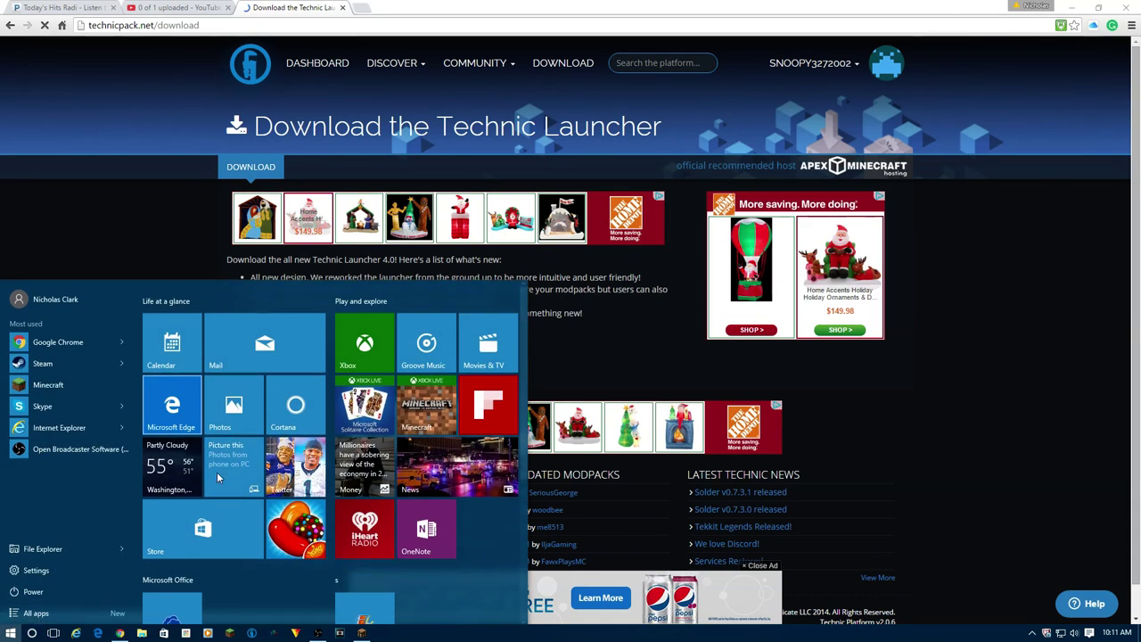
{"action": "left_click", "coordinate": [655, 358]}
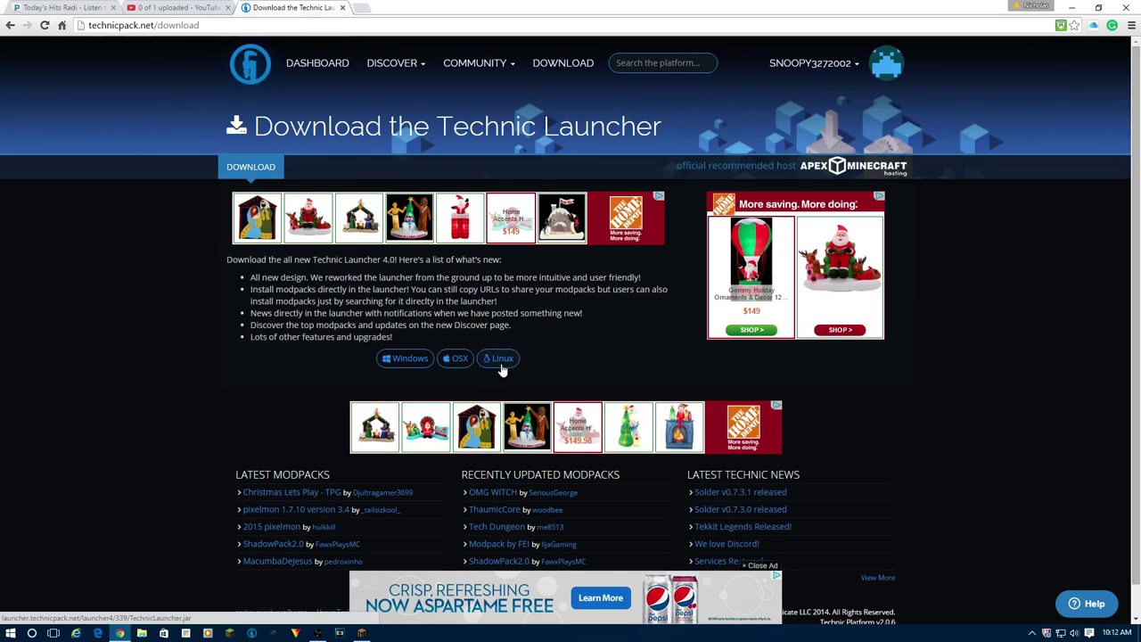
{"action": "left_click", "coordinate": [421, 365]}
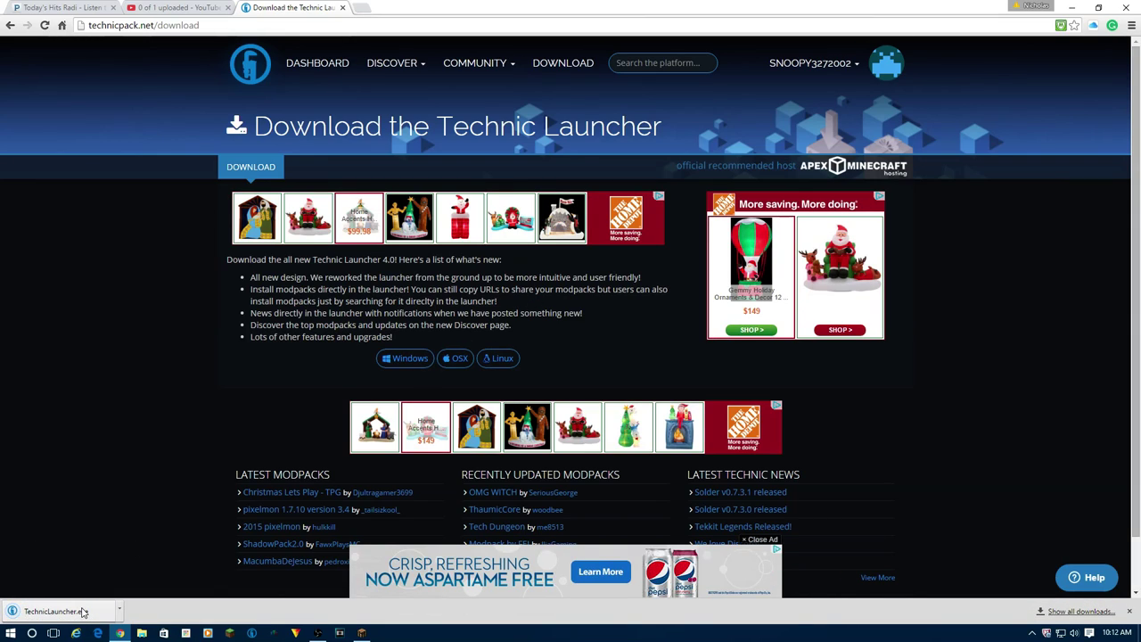
{"action": "left_click", "coordinate": [82, 612]}
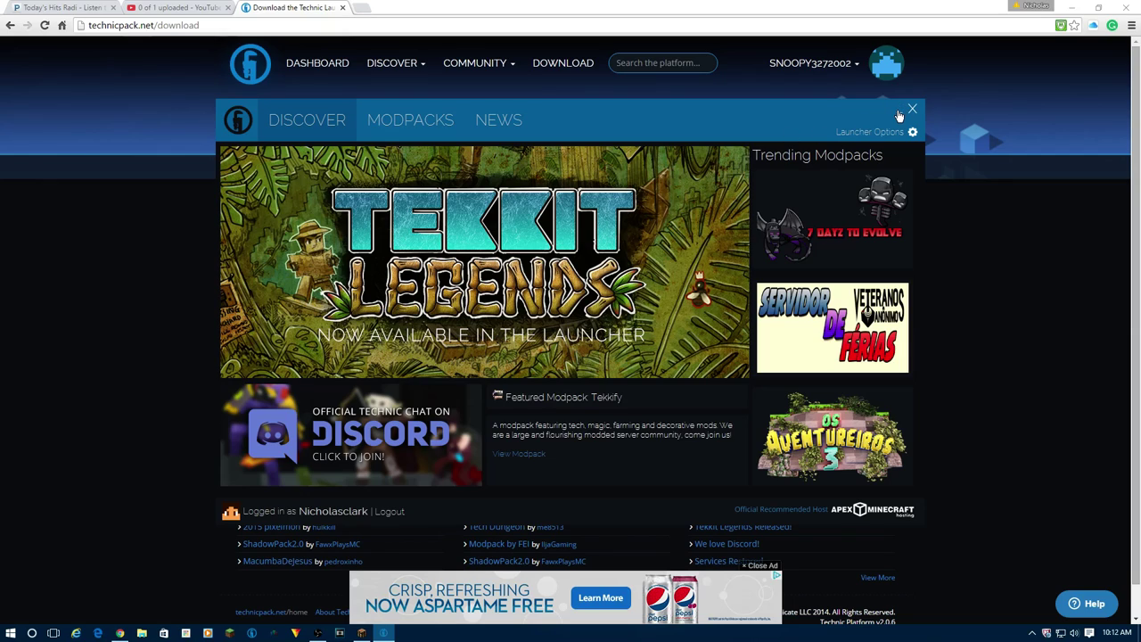
- Search the launcher's modpacks for "applepi" and close the launcher
{"action": "left_click", "coordinate": [429, 129]}
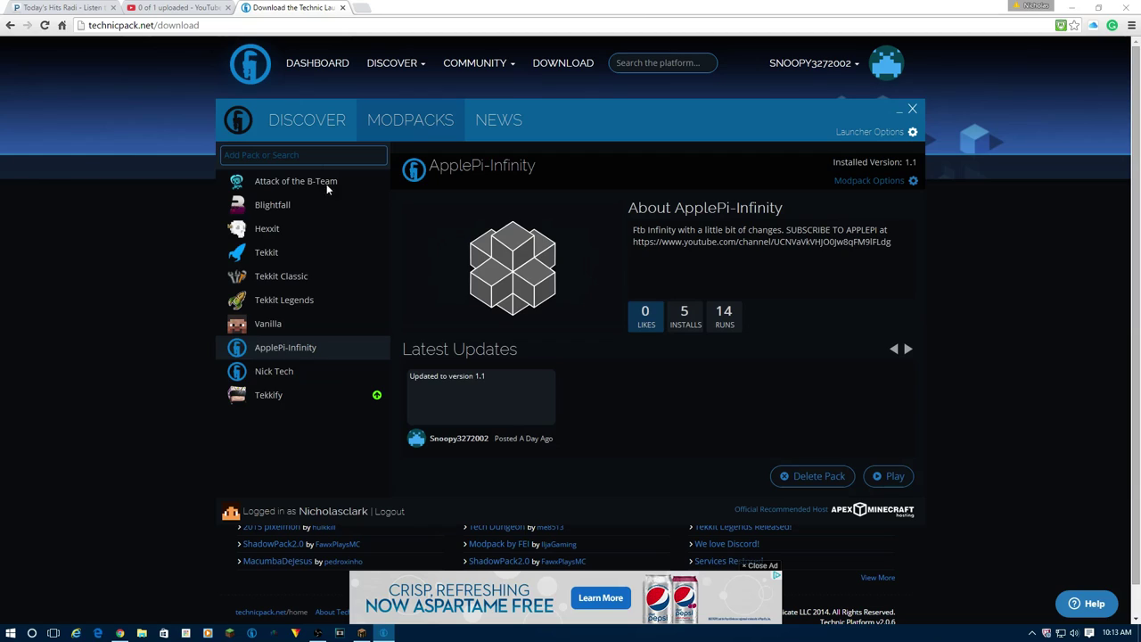
{"action": "left_click", "coordinate": [307, 121]}
{"action": "left_click", "coordinate": [366, 118]}
{"action": "type", "text": "applepi"}
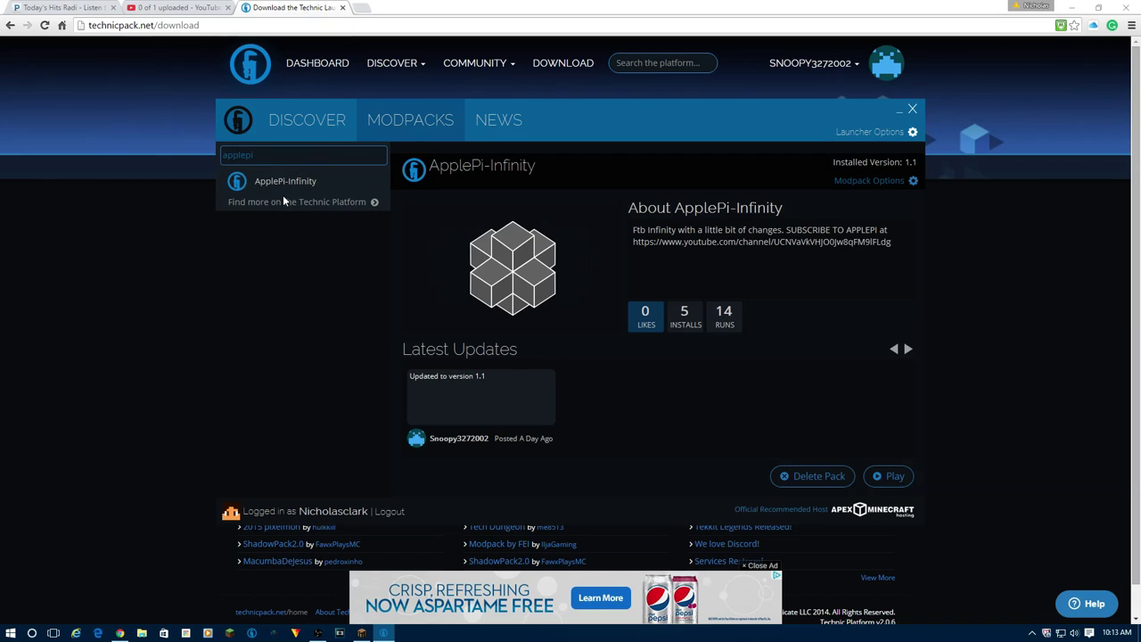
{"action": "left_click", "coordinate": [912, 110]}
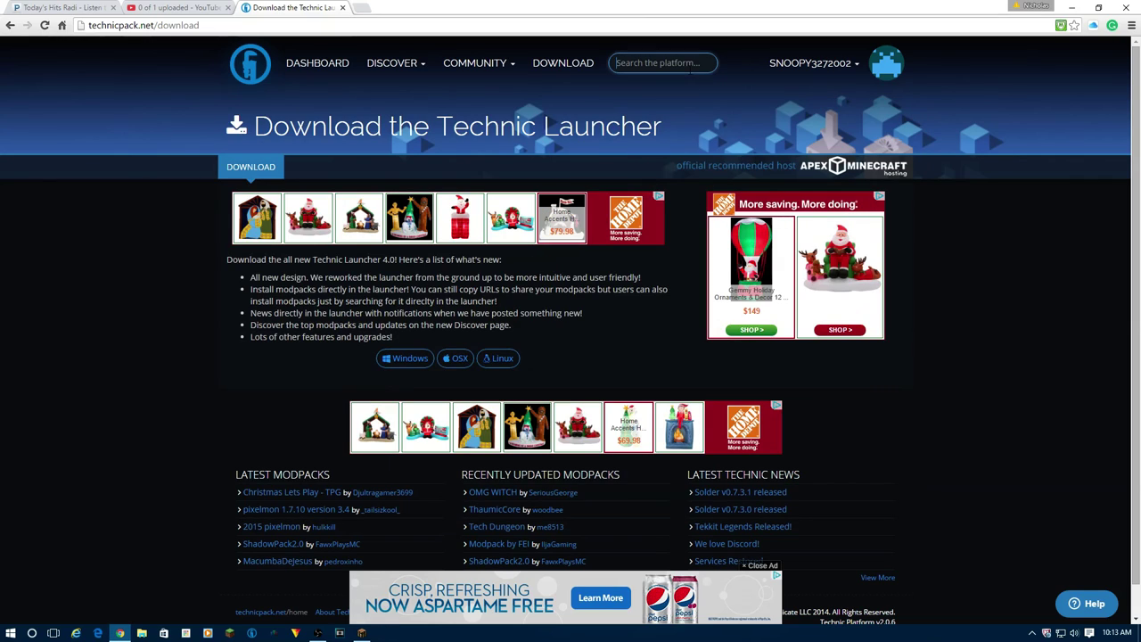
- Search the Technic Platform site for "applepi" and open the ApplePi-Infinity modpack page
{"action": "mouse_move", "coordinate": [523, 79]}
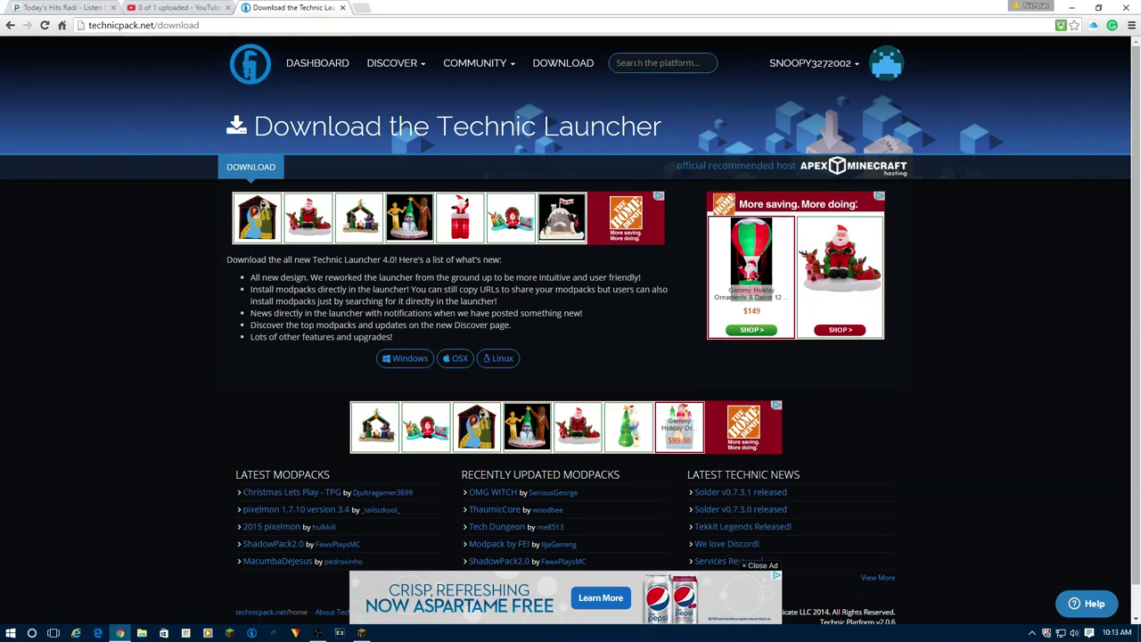
{"action": "left_click", "coordinate": [617, 63]}
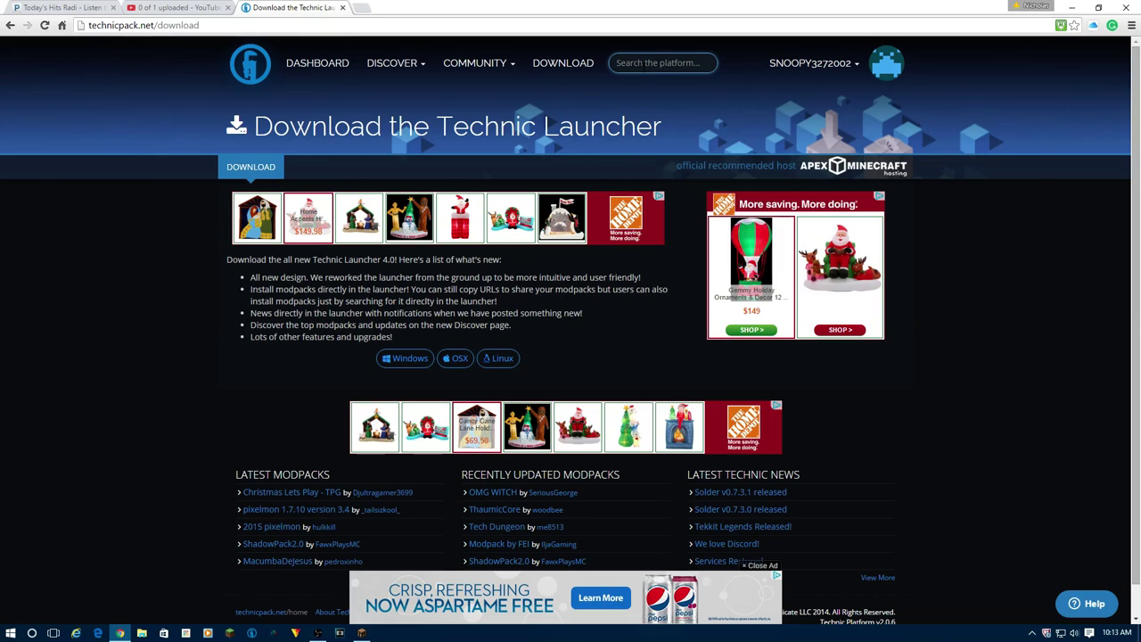
{"action": "type", "text": "aplple"}
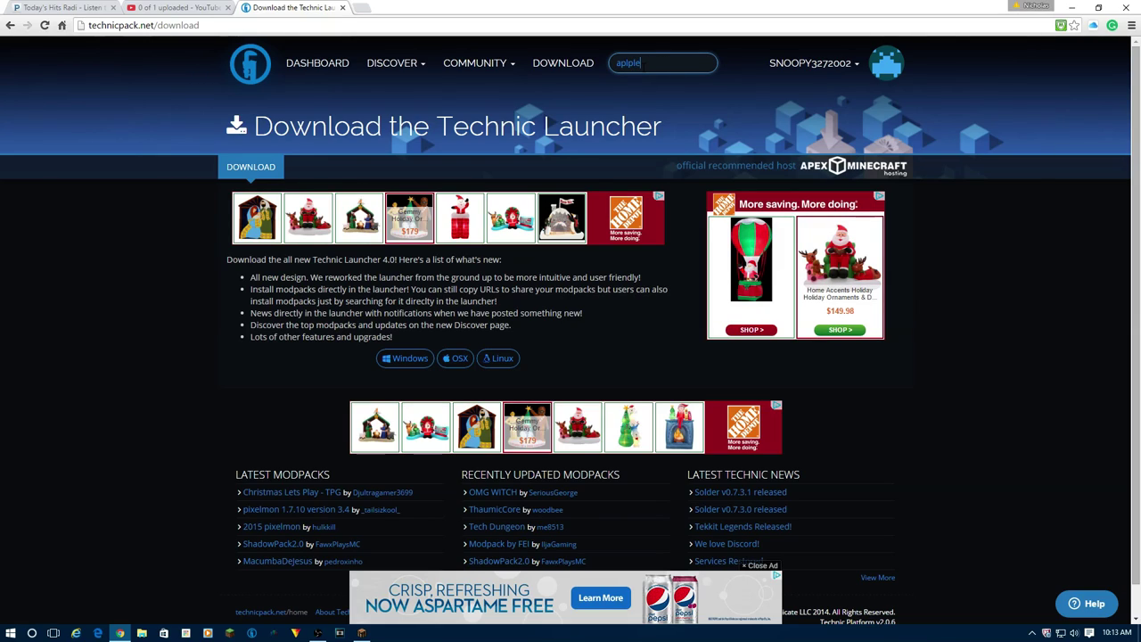
{"action": "key", "text": "BackSpace"}
{"action": "key", "text": "BackSpace"}
{"action": "key", "text": "BackSpace"}
{"action": "key", "text": "BackSpace"}
{"action": "key", "text": "BackSpace"}
{"action": "type", "text": "appoloCube"}
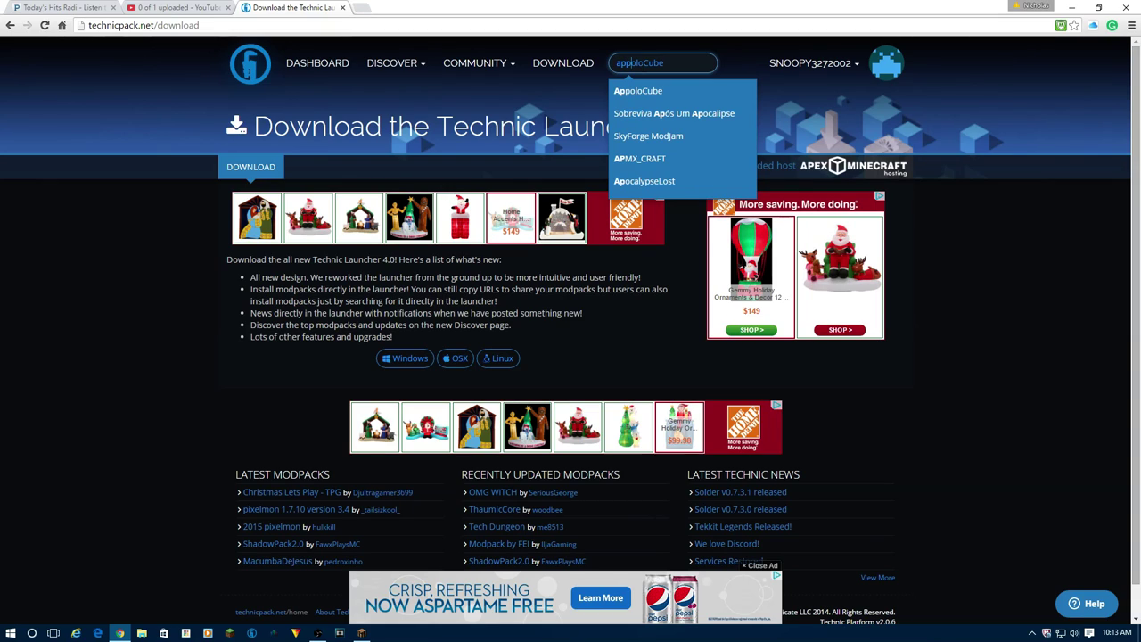
{"action": "key", "text": "BackSpace"}
{"action": "key", "text": "BackSpace"}
{"action": "key", "text": "BackSpace"}
{"action": "key", "text": "BackSpace"}
{"action": "key", "text": "BackSpace"}
{"action": "key", "text": "BackSpace"}
{"action": "key", "text": "BackSpace"}
{"action": "type", "text": "p"}
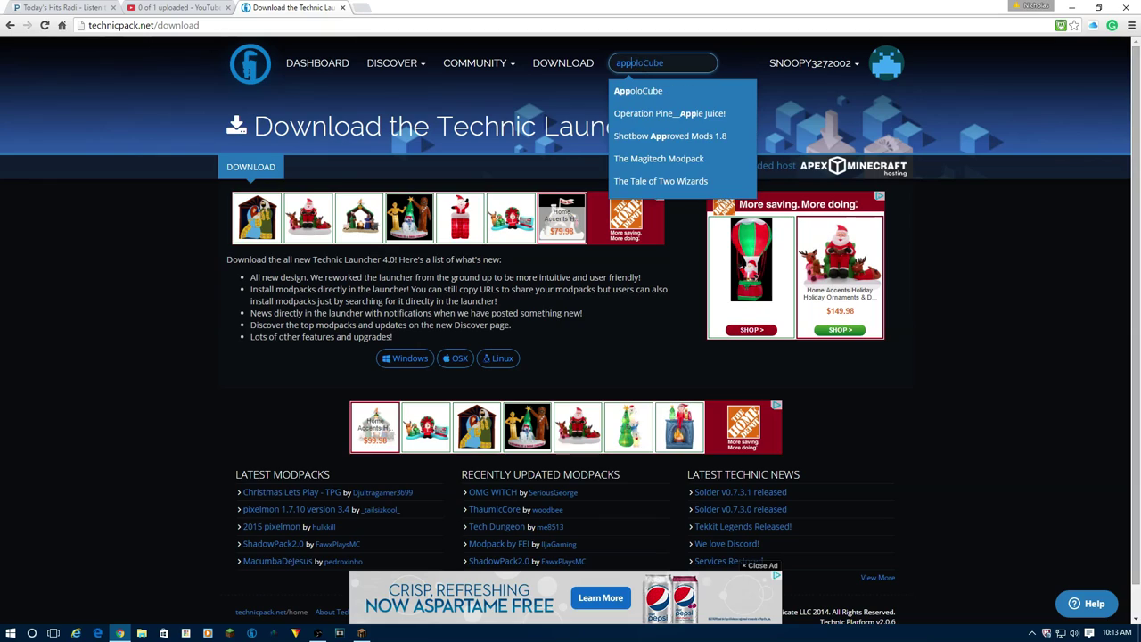
{"action": "key", "text": "BackSpace"}
{"action": "type", "text": "oloCube"}
{"action": "type", "text": "lep"}
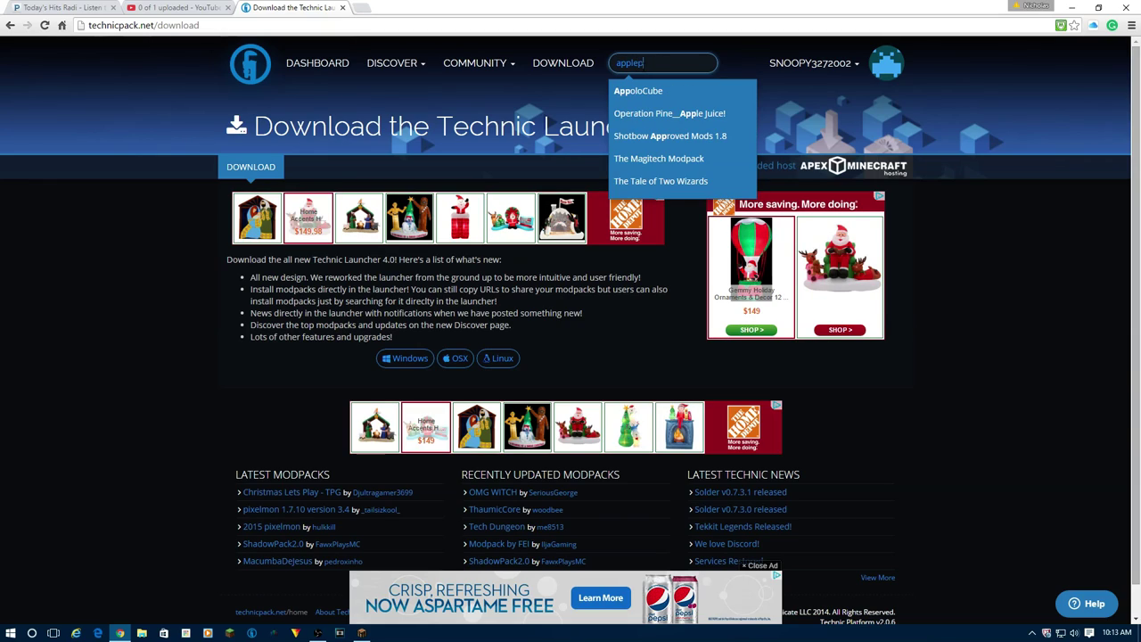
{"action": "type", "text": "i"}
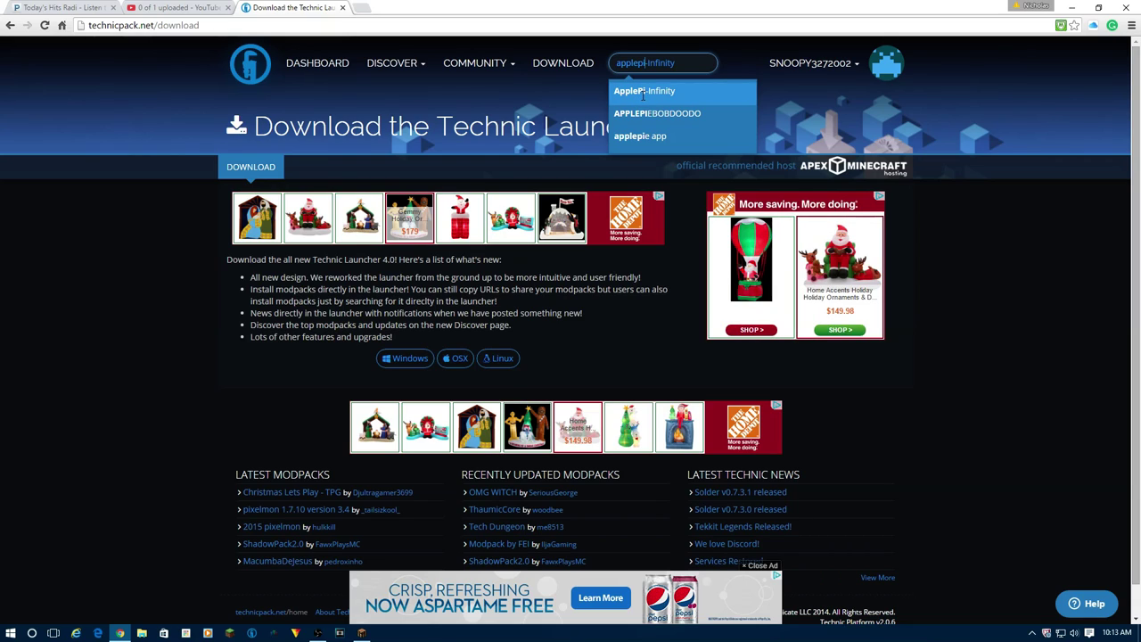
{"action": "left_click", "coordinate": [640, 92]}
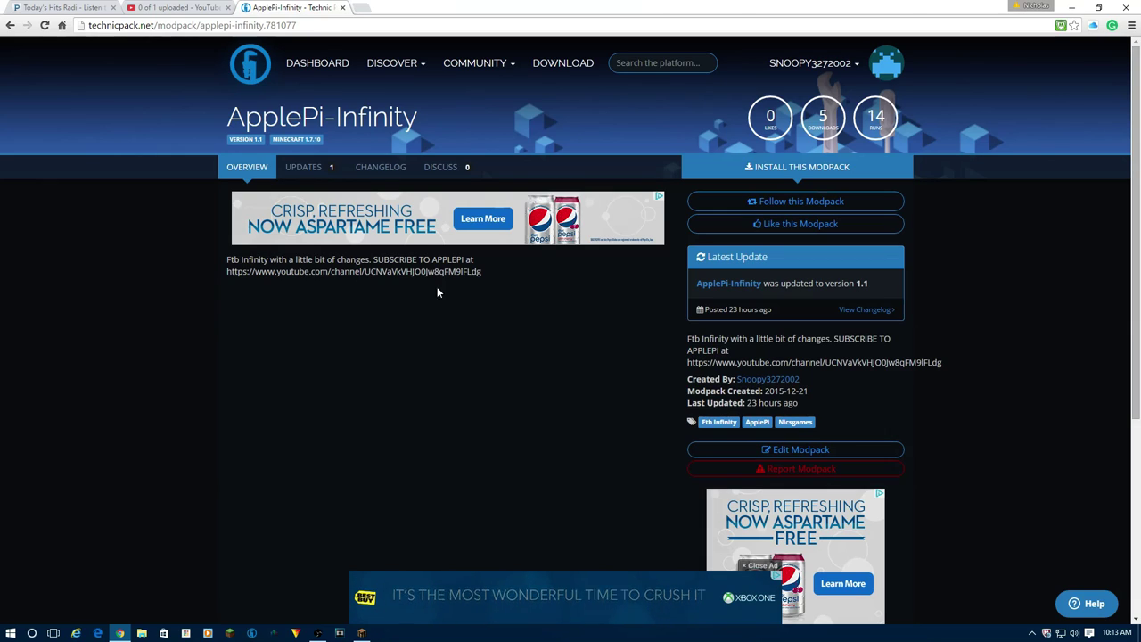
{"action": "left_click_drag", "start_coordinate": [227, 259], "coordinate": [364, 287]}
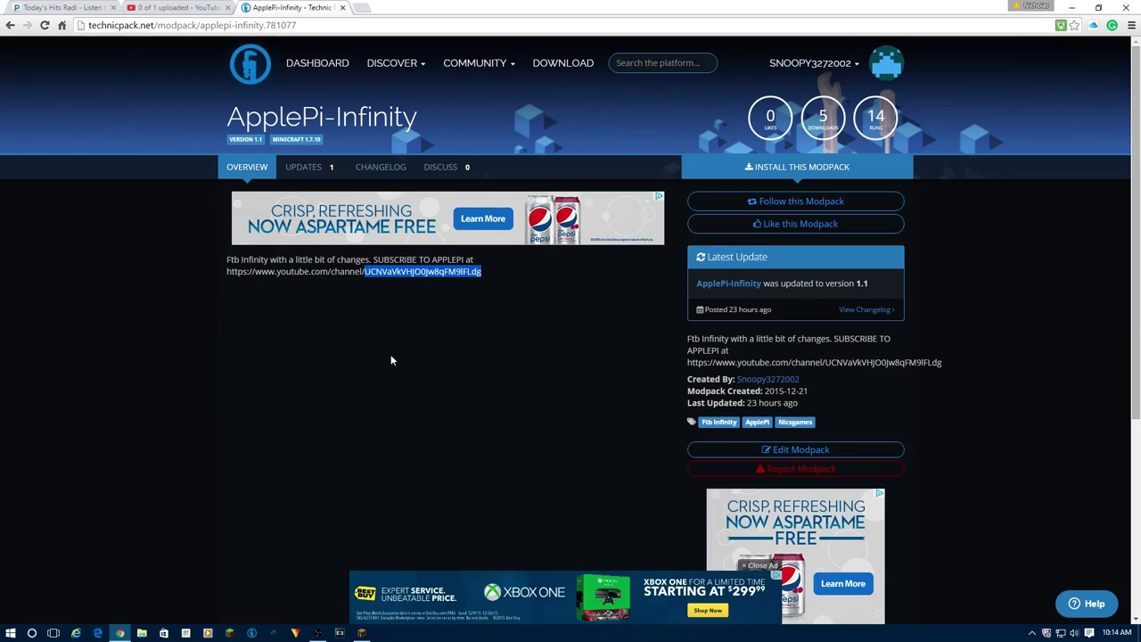
{"action": "left_click", "coordinate": [693, 107]}
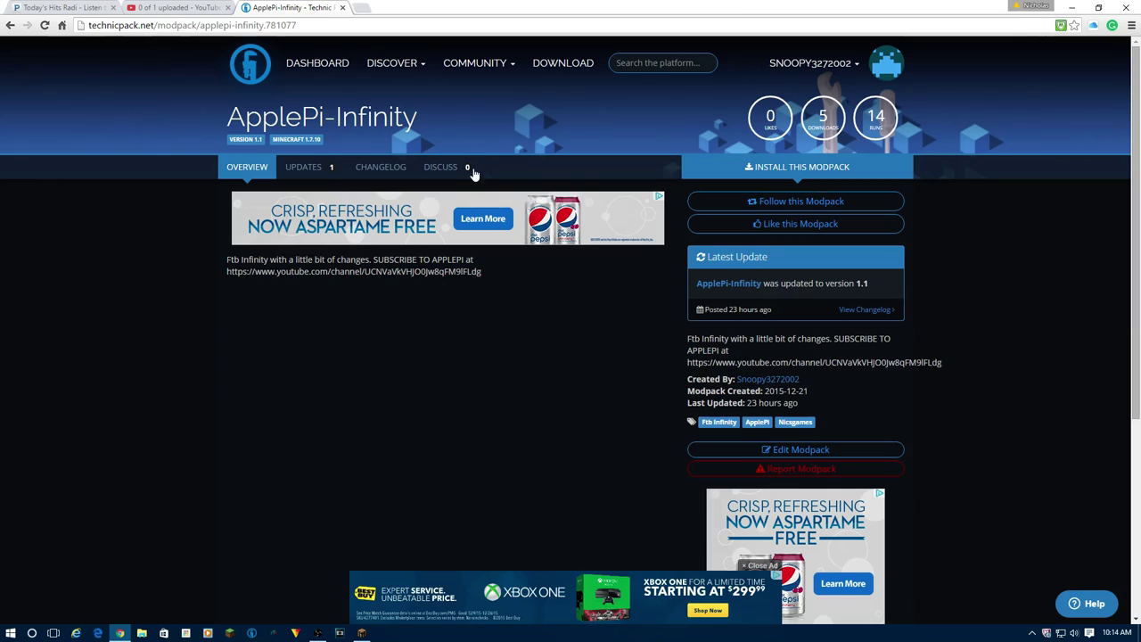
{"action": "triple_click", "coordinate": [737, 130]}
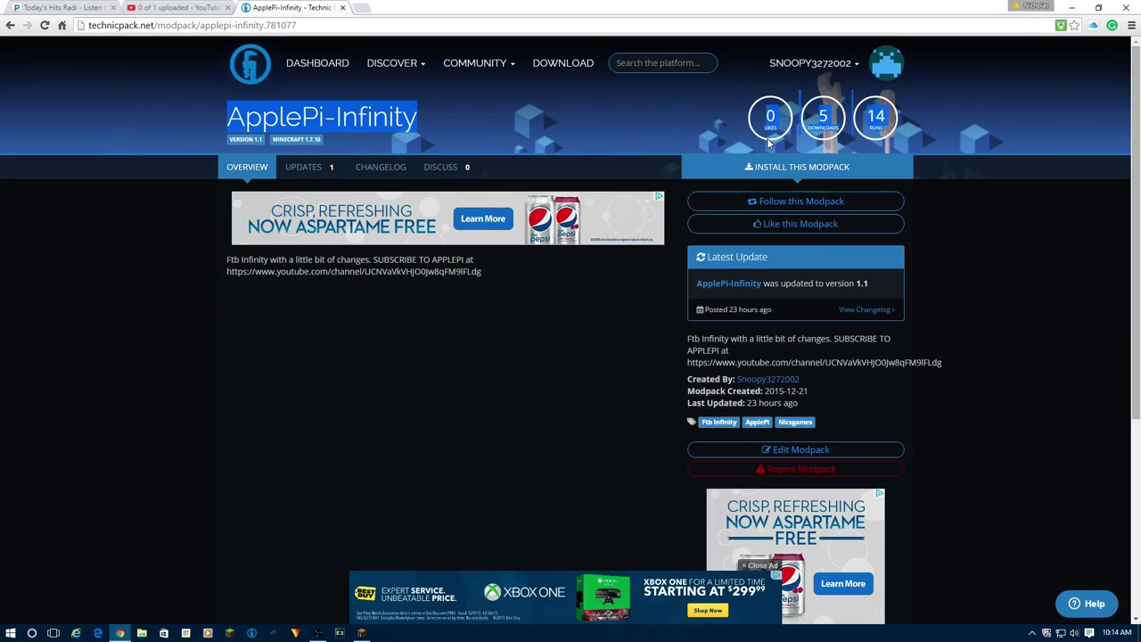
- Like the ApplePi-Infinity modpack and select its platform URL for installation
{"action": "left_click", "coordinate": [734, 228]}
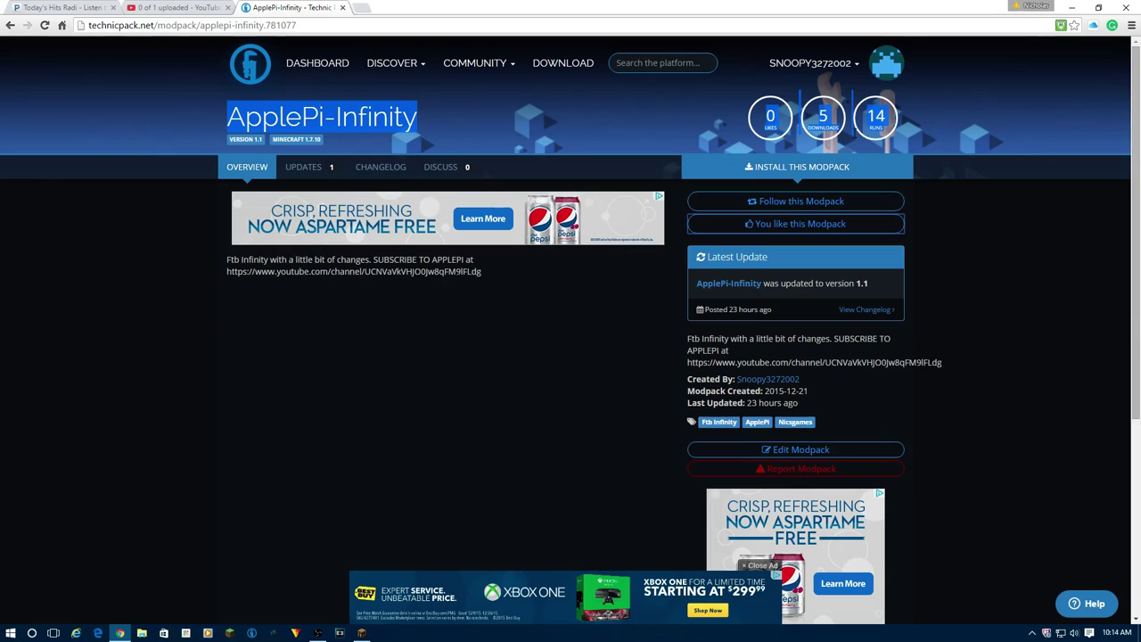
{"action": "left_click", "coordinate": [658, 252]}
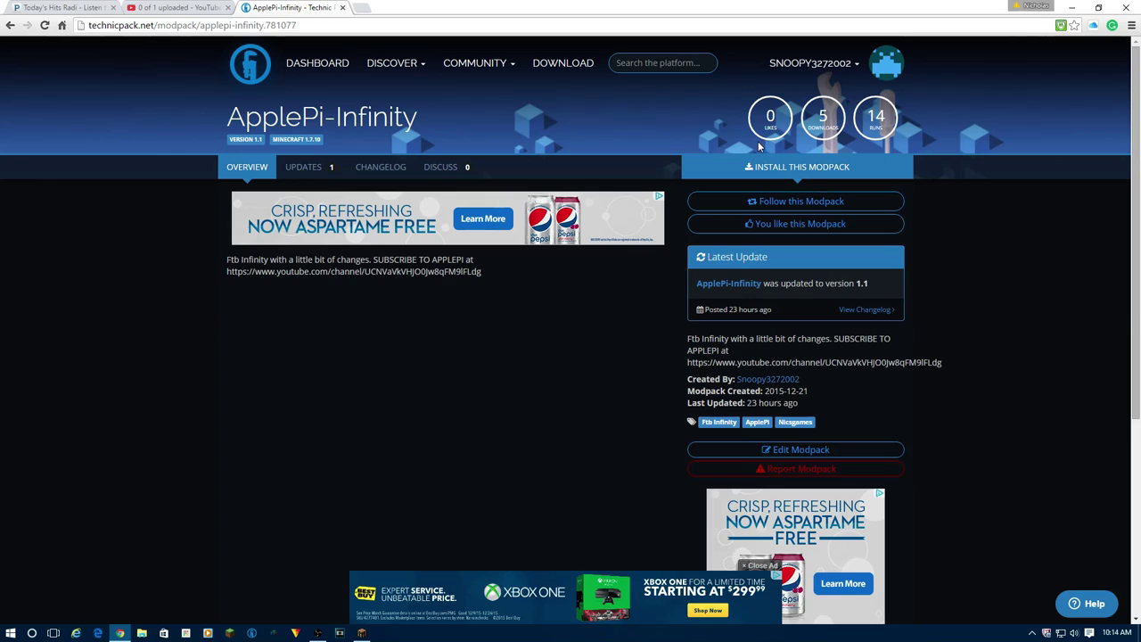
{"action": "mouse_move", "coordinate": [753, 165]}
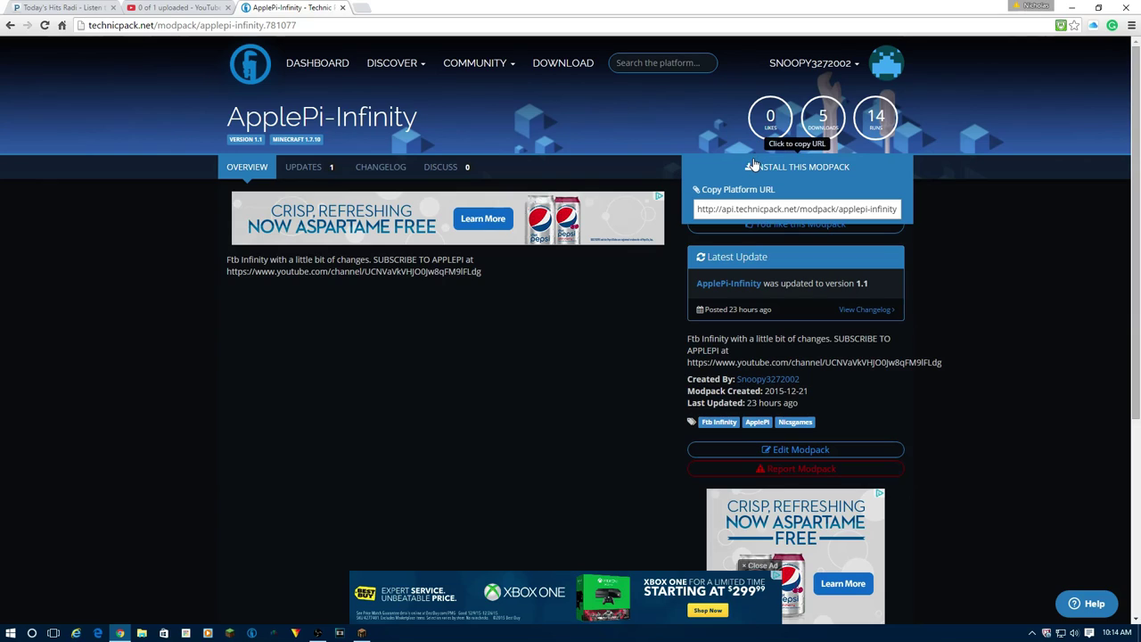
{"action": "left_click", "coordinate": [744, 207]}
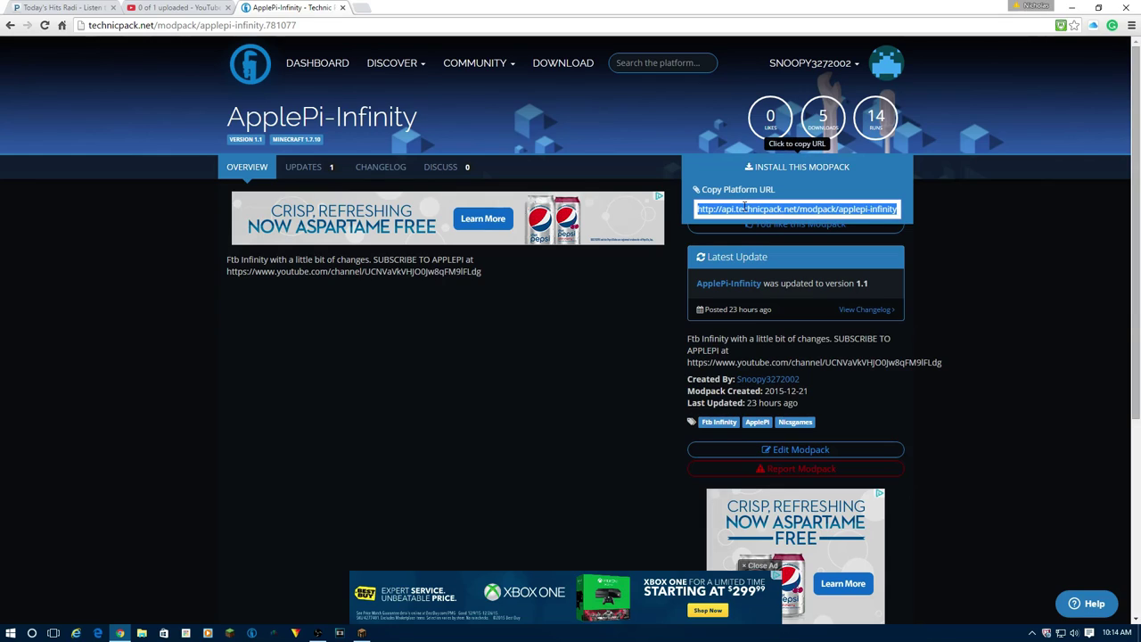
- Copy the ApplePi-Infinity modpack's platform URL and minimize the browser
{"action": "right_click", "coordinate": [754, 210]}
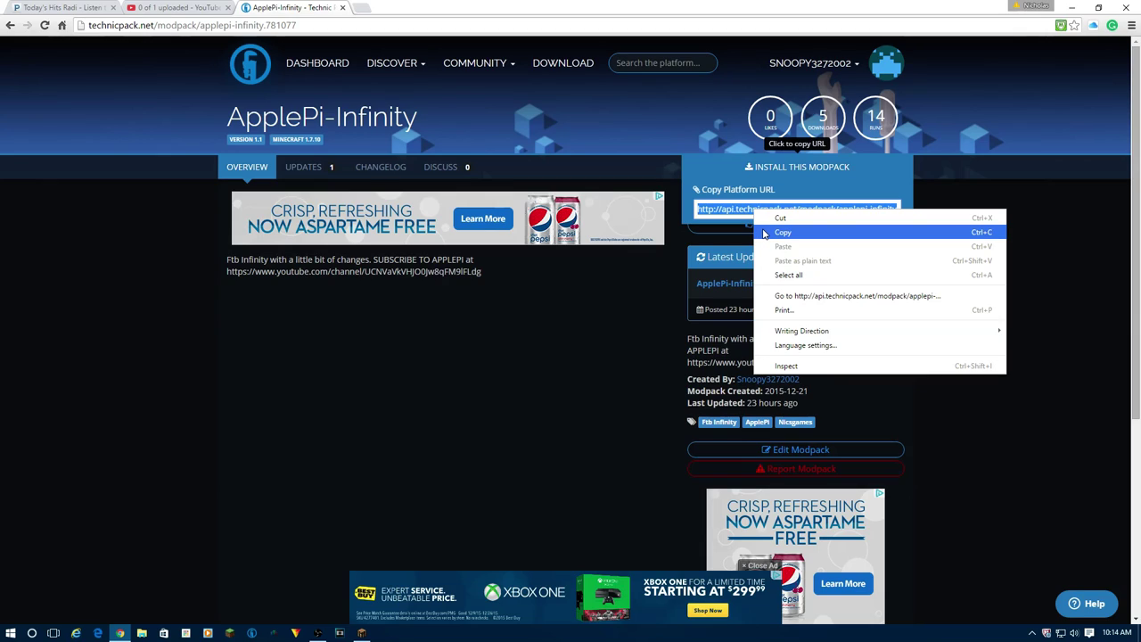
{"action": "left_click", "coordinate": [764, 233]}
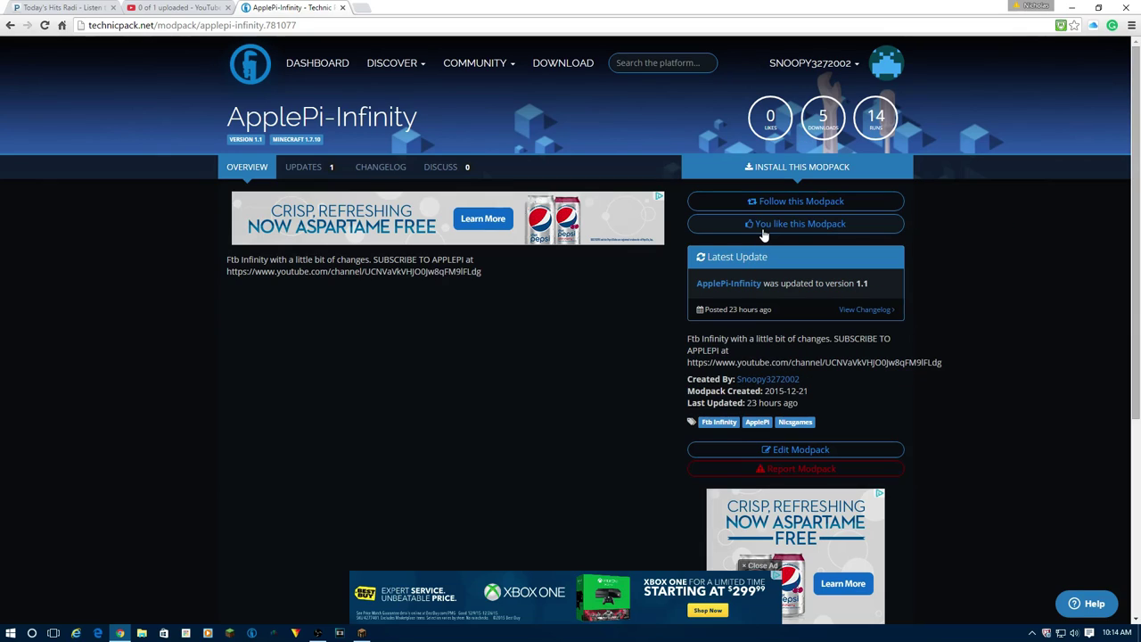
{"action": "left_click", "coordinate": [1072, 8]}
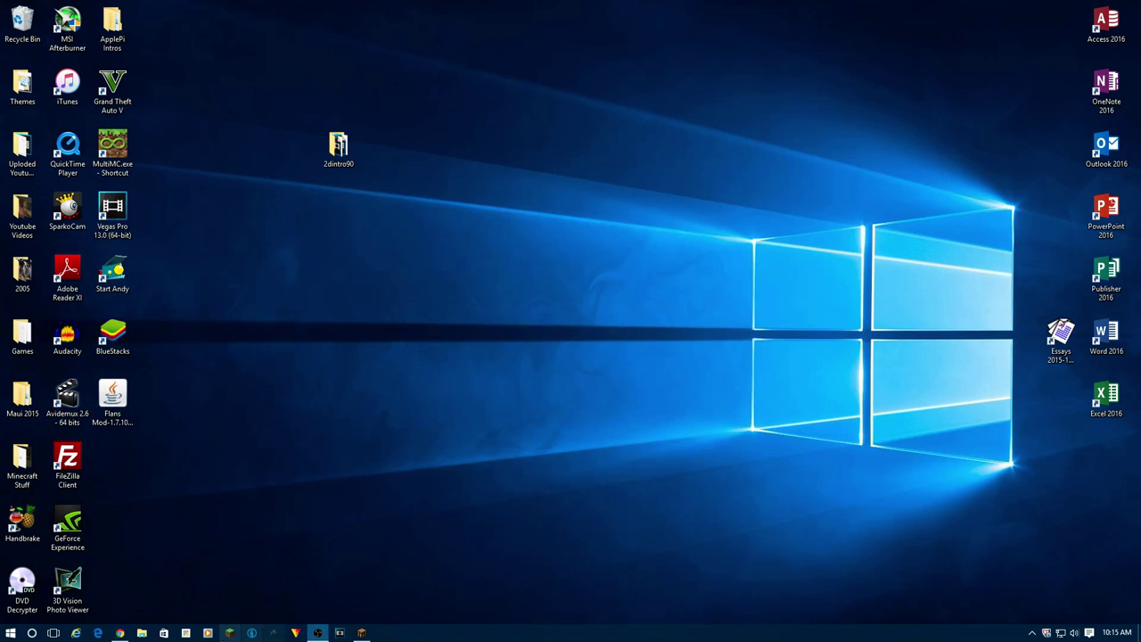
- Open the Technic Launcher and paste the copied platform URL into the modpack search to find ApplePi-Infinity
{"action": "left_click", "coordinate": [252, 632]}
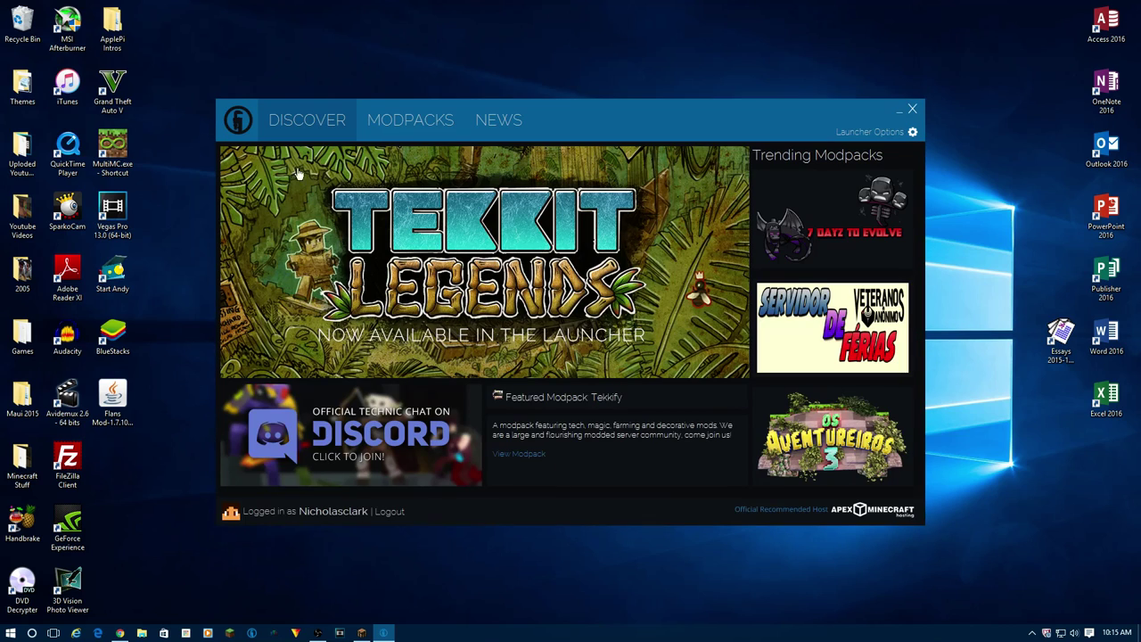
{"action": "left_click", "coordinate": [385, 123]}
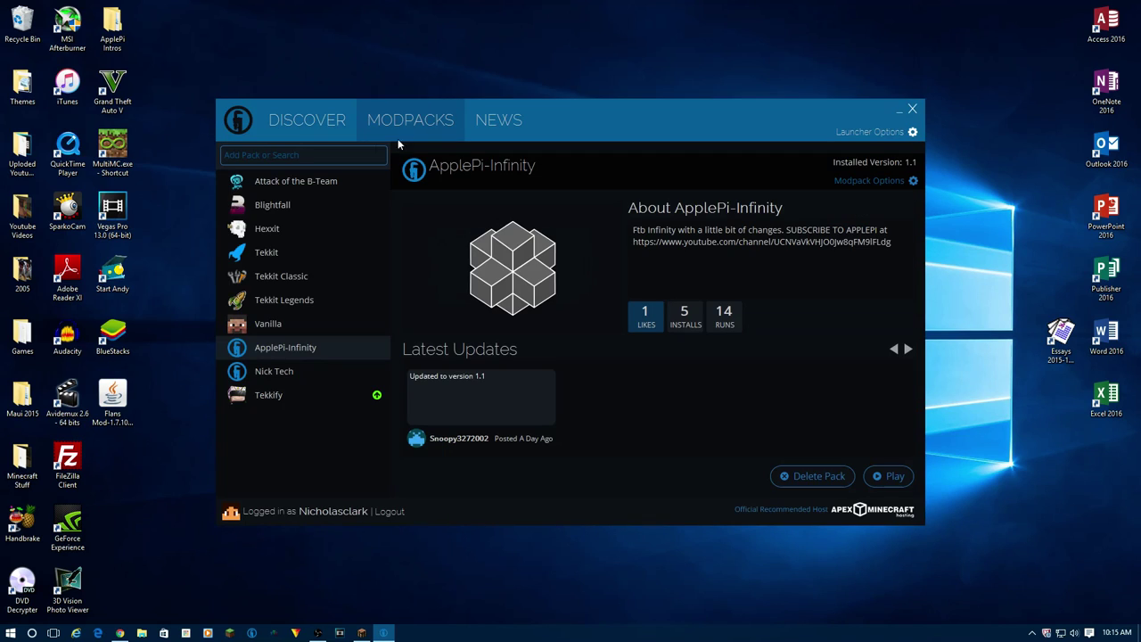
{"action": "left_click", "coordinate": [322, 158]}
{"action": "key", "text": "ctrl+v"}
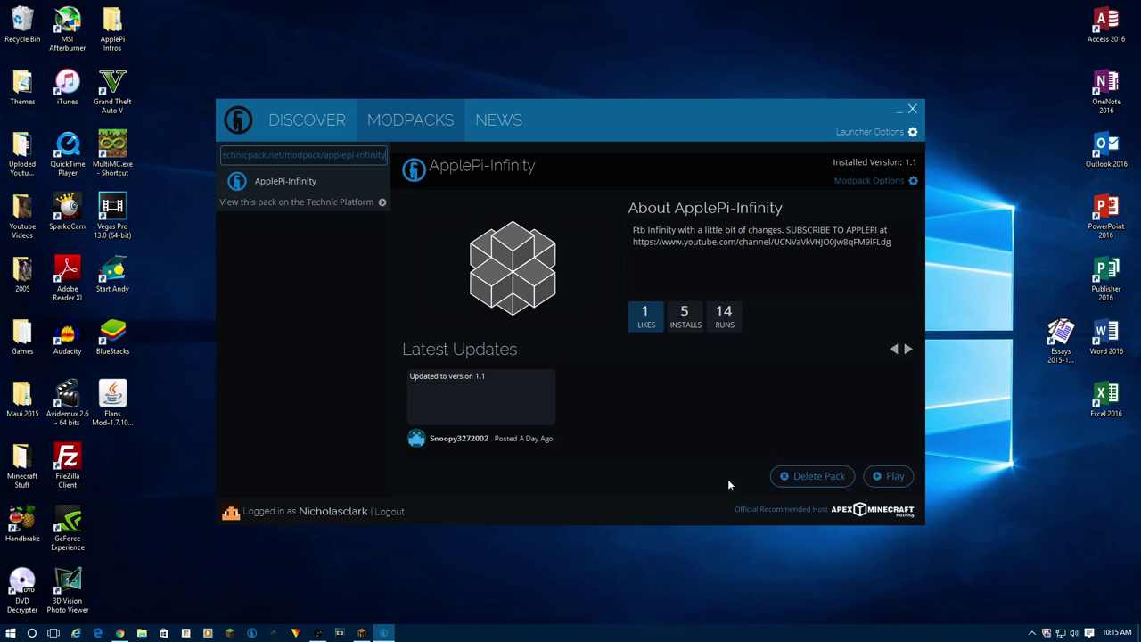
{"action": "left_click", "coordinate": [369, 635]}
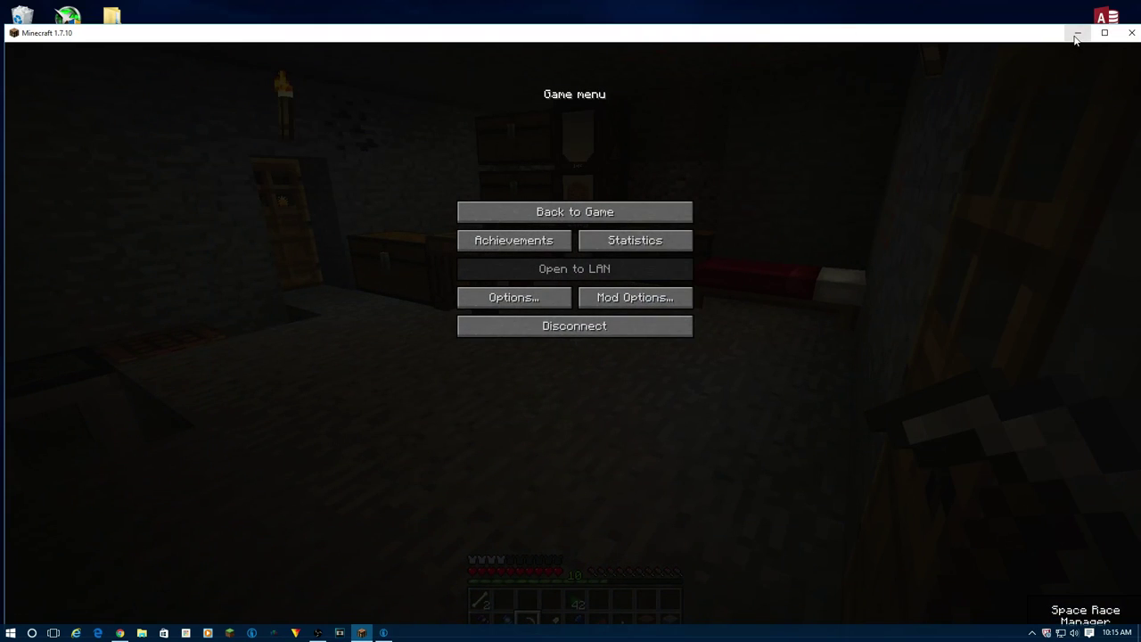
{"action": "left_click", "coordinate": [369, 635]}
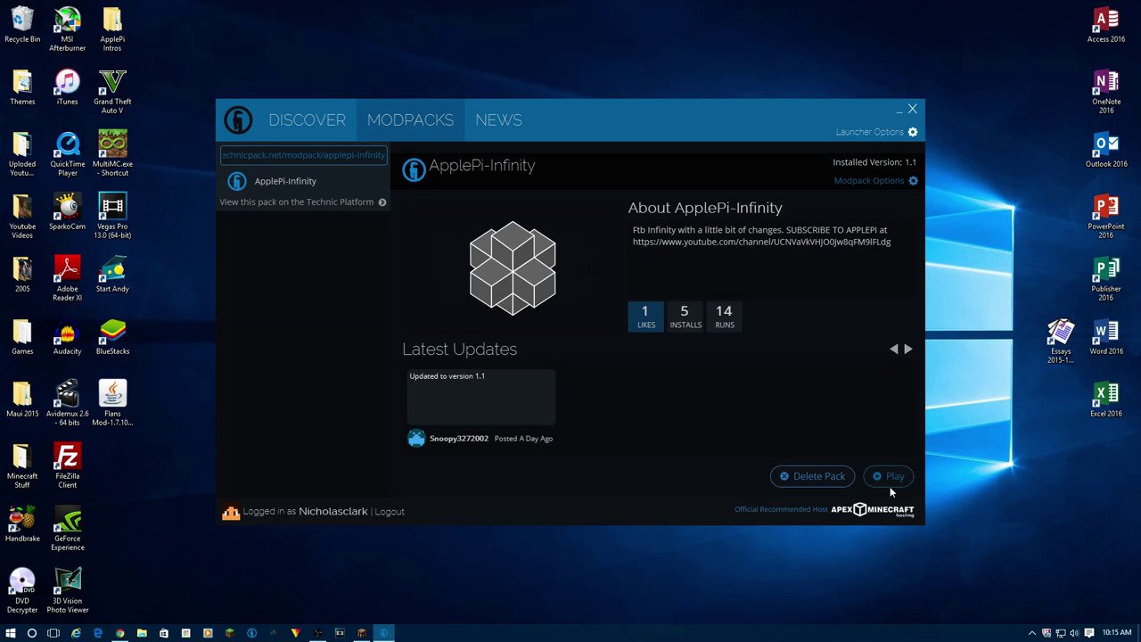
{"action": "left_click", "coordinate": [899, 110]}
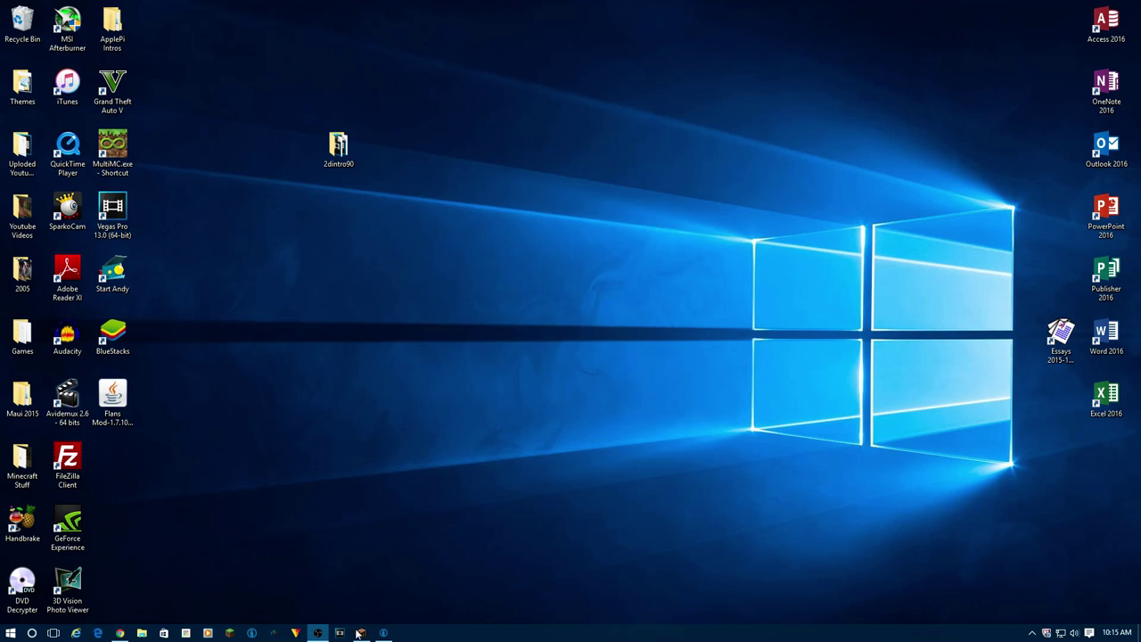
- Open File Explorer and bring up the system properties of This PC
{"action": "left_click", "coordinate": [14, 633]}
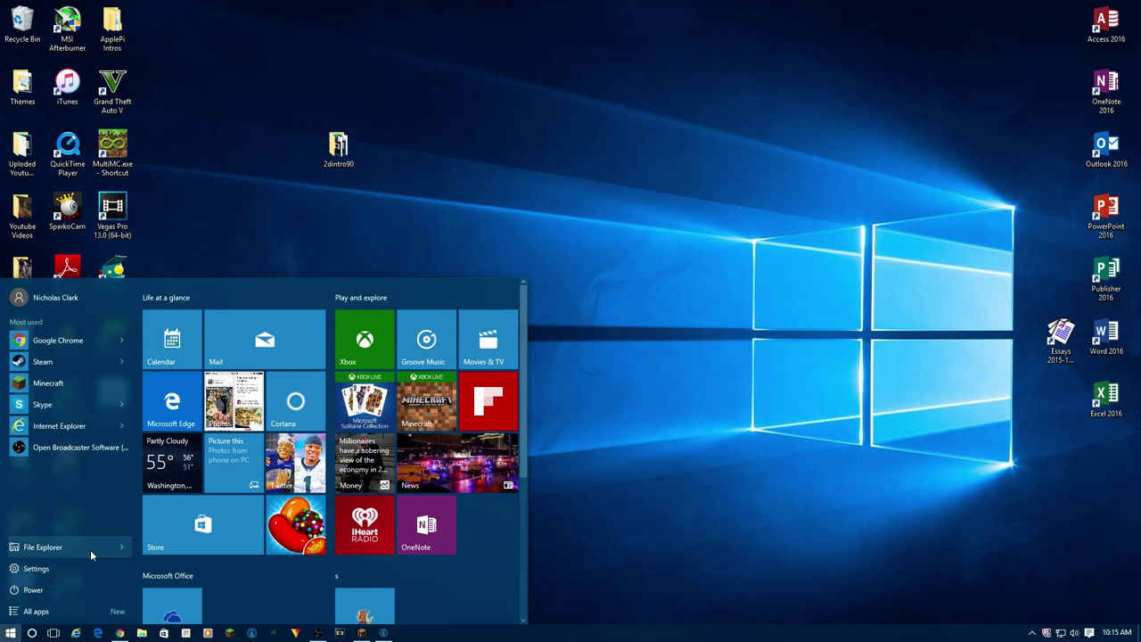
{"action": "left_click", "coordinate": [90, 550]}
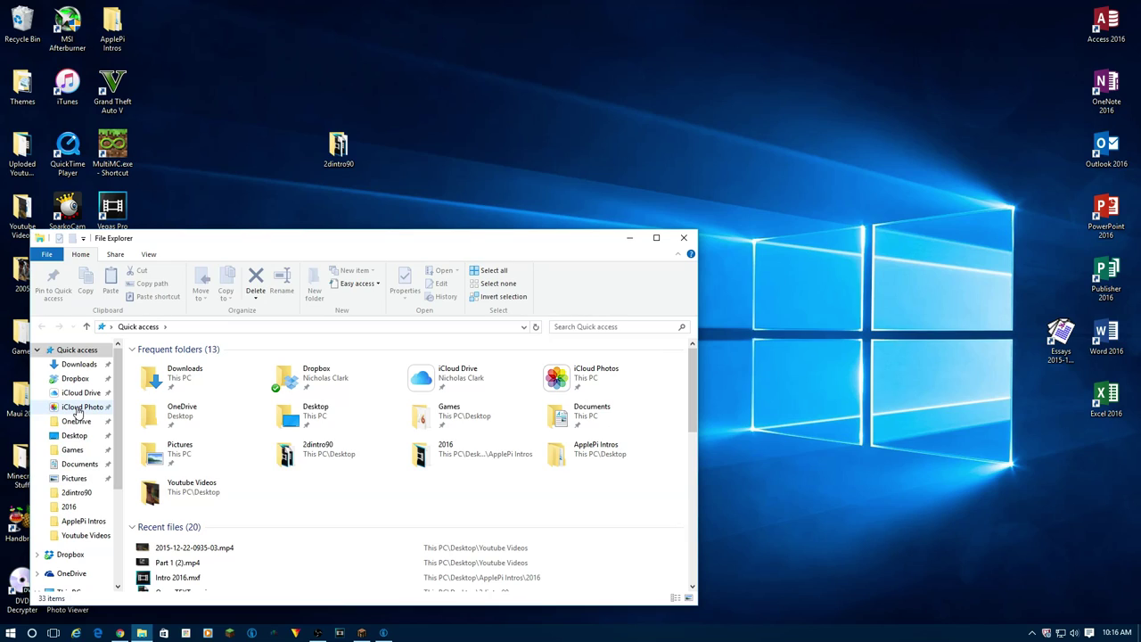
{"action": "scroll", "coordinate": [80, 516], "scroll_direction": "down", "scroll_amount": 1}
{"action": "scroll", "coordinate": [80, 517], "scroll_direction": "down", "scroll_amount": 1}
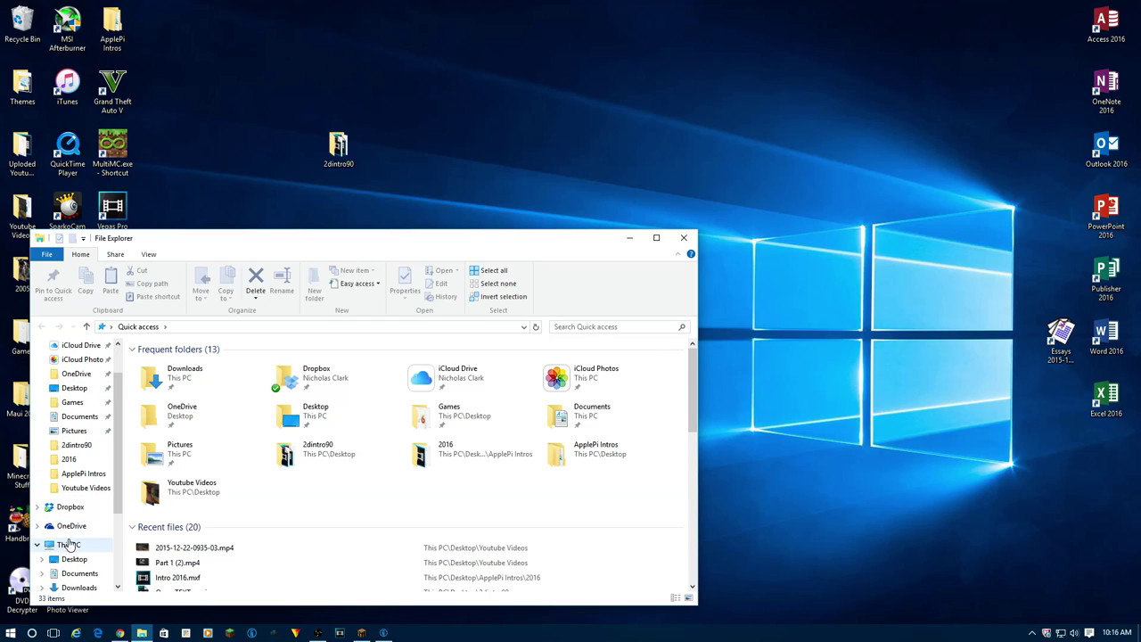
{"action": "left_click", "coordinate": [69, 545]}
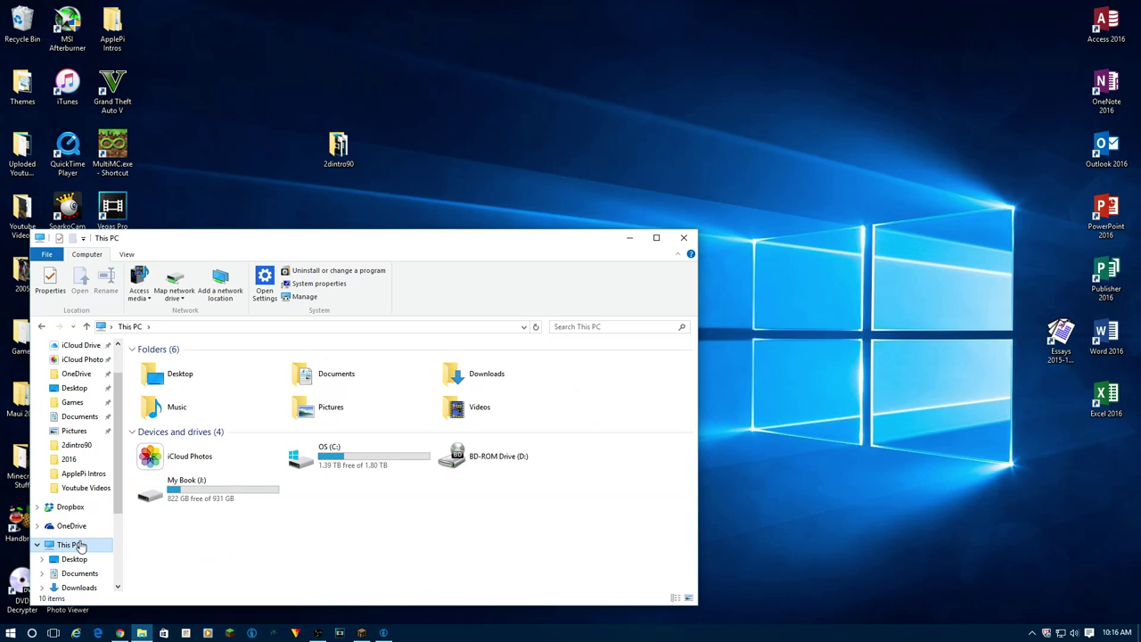
{"action": "right_click", "coordinate": [79, 545]}
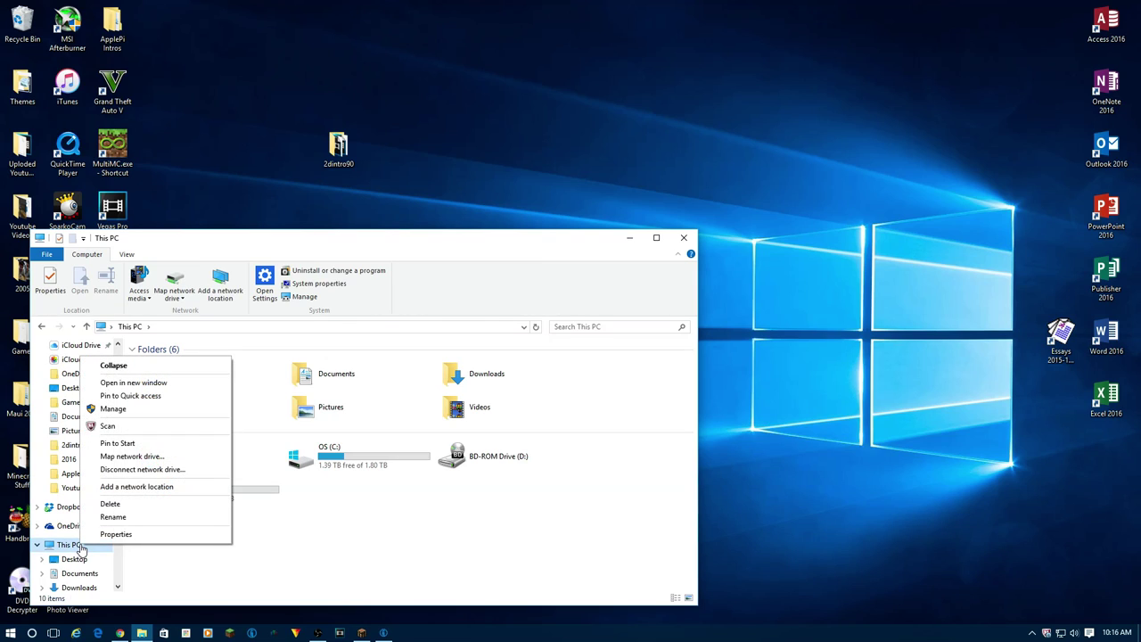
{"action": "left_click", "coordinate": [116, 534]}
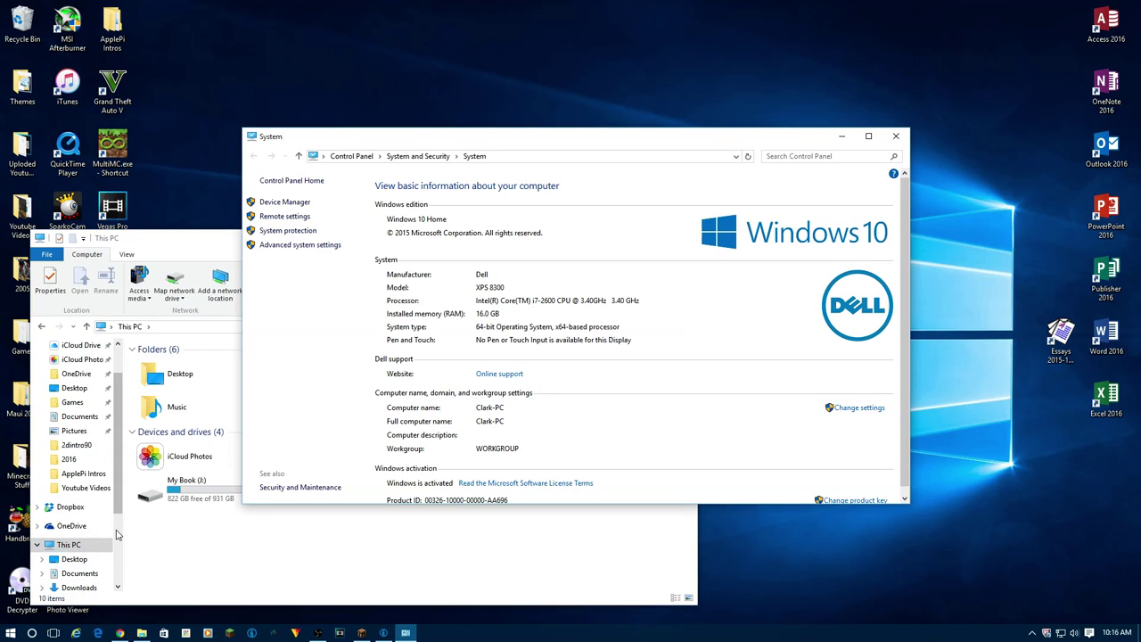
- Close File Explorer, then check the computer's installed memory in the maximized System window and close it
{"action": "left_click", "coordinate": [226, 277]}
{"action": "left_click", "coordinate": [687, 239]}
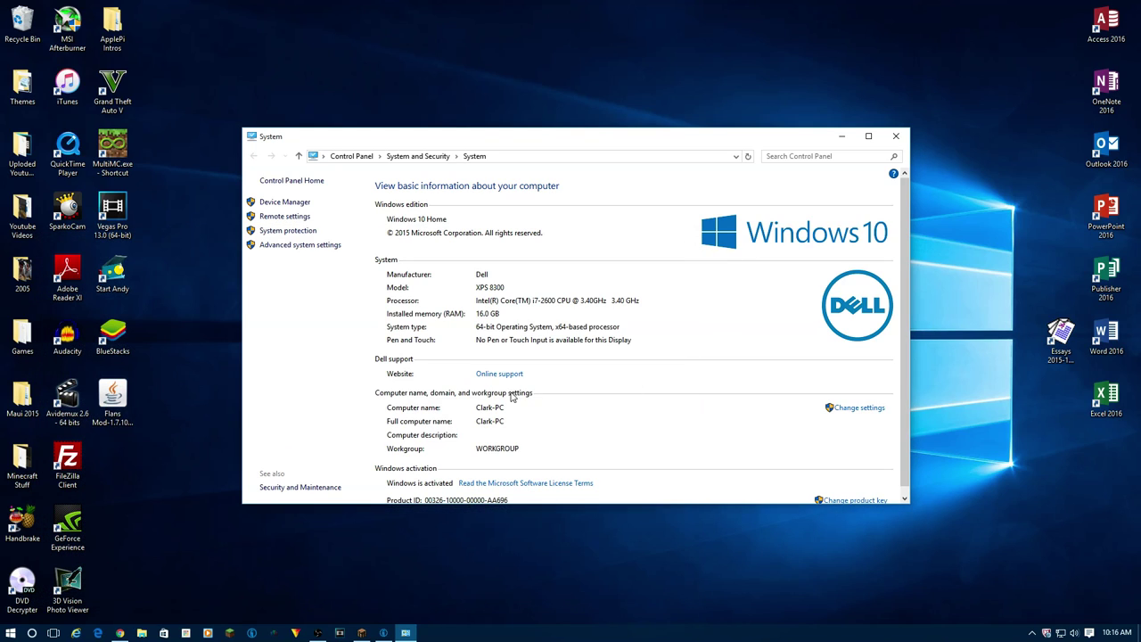
{"action": "left_click", "coordinate": [868, 135]}
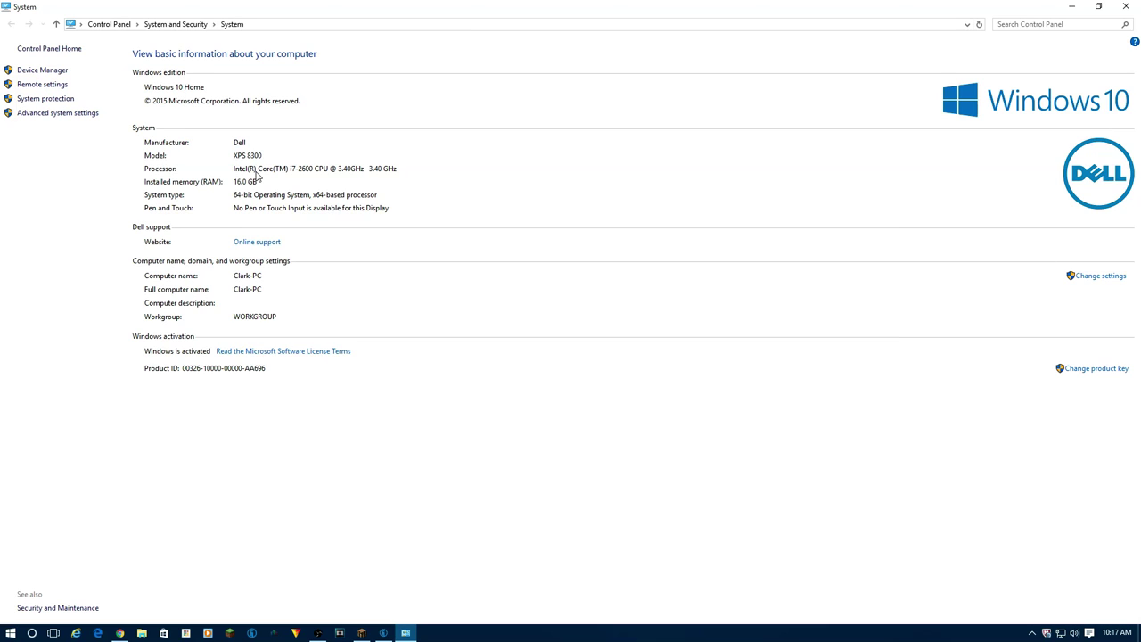
{"action": "left_click", "coordinate": [1127, 7]}
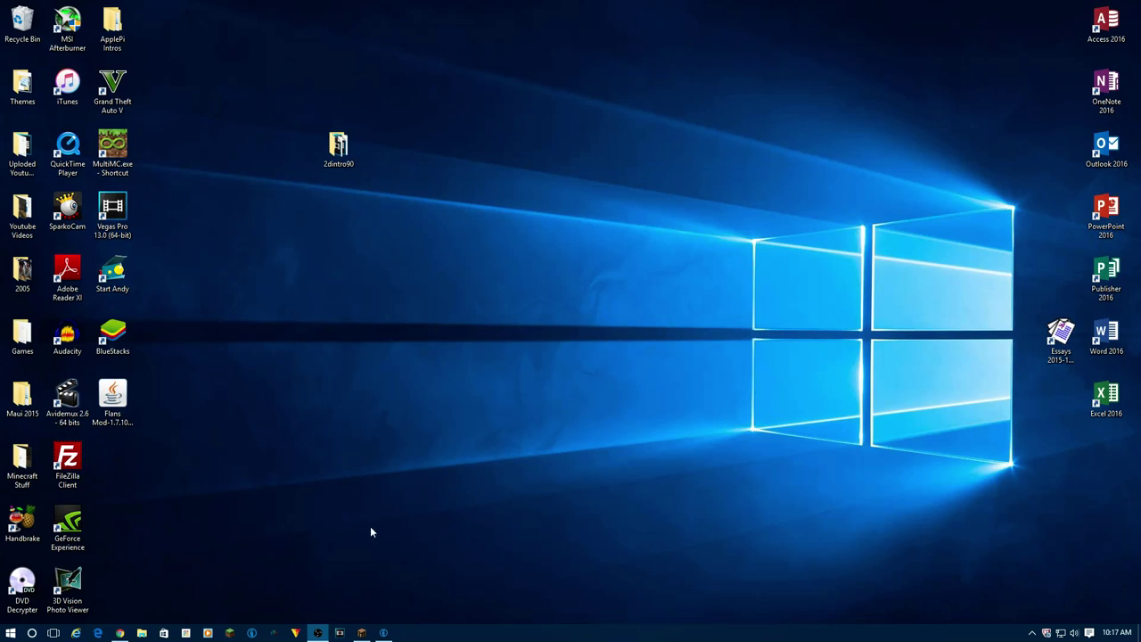
- Review the memory choices in the Technic Launcher's Java settings and close the launcher options
{"action": "left_click", "coordinate": [383, 632]}
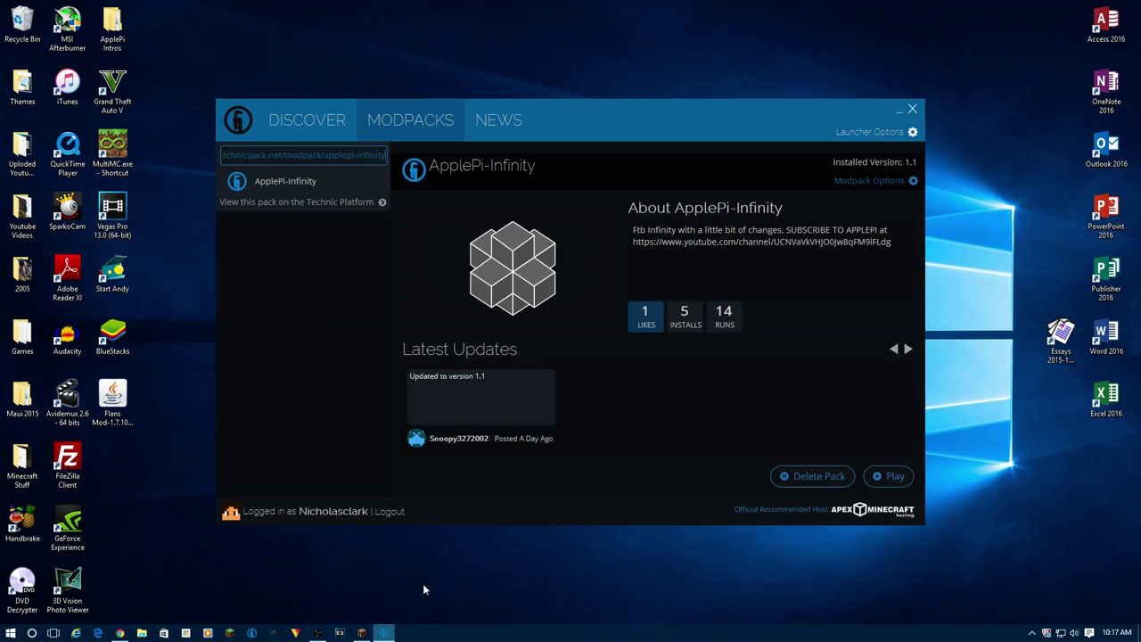
{"action": "left_click", "coordinate": [866, 134]}
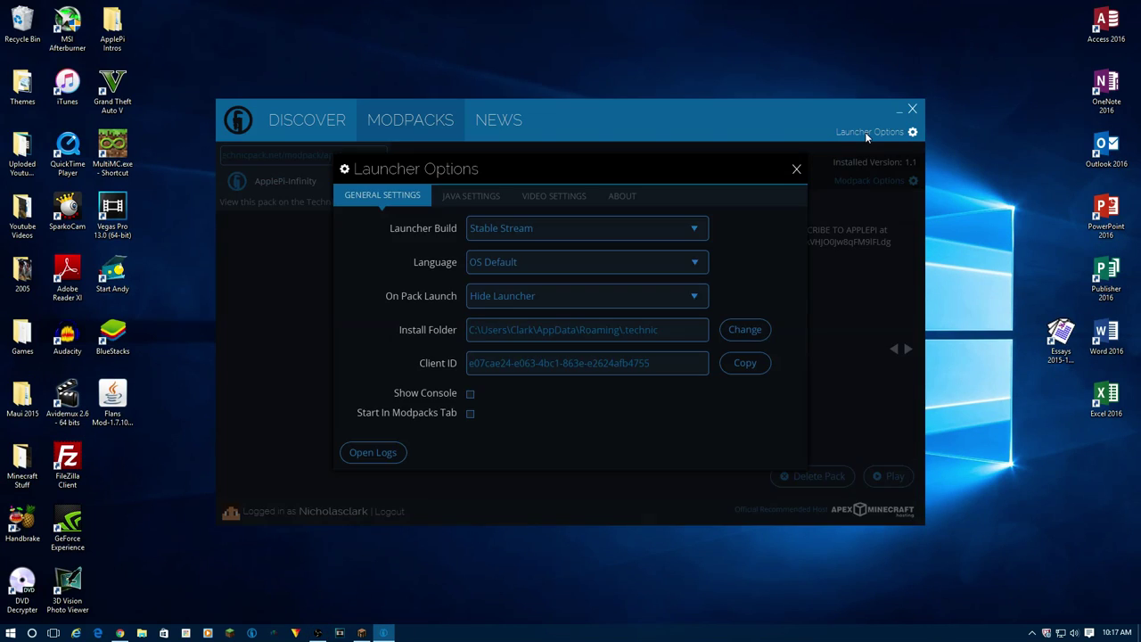
{"action": "left_click", "coordinate": [470, 199]}
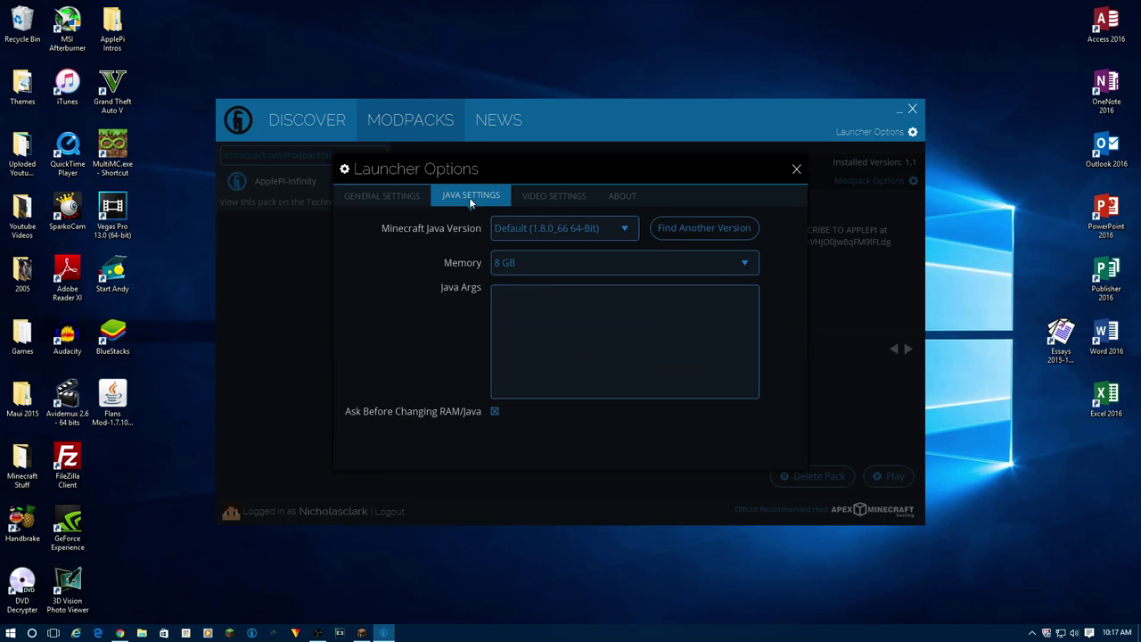
{"action": "left_click", "coordinate": [543, 262]}
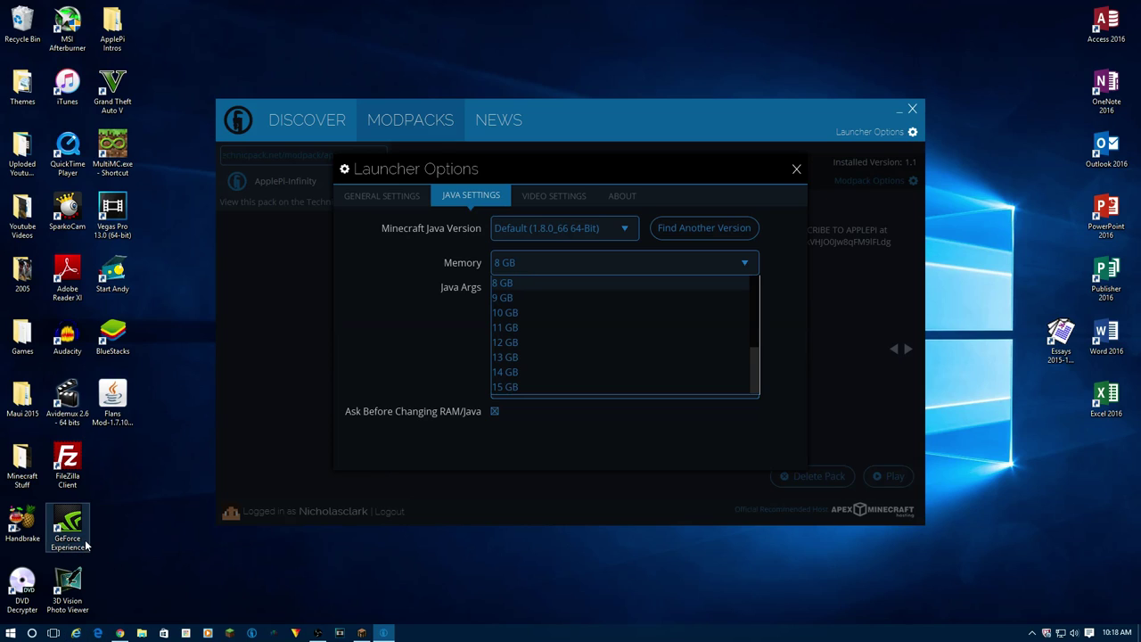
{"action": "left_click", "coordinate": [792, 174]}
{"action": "left_click", "coordinate": [795, 172]}
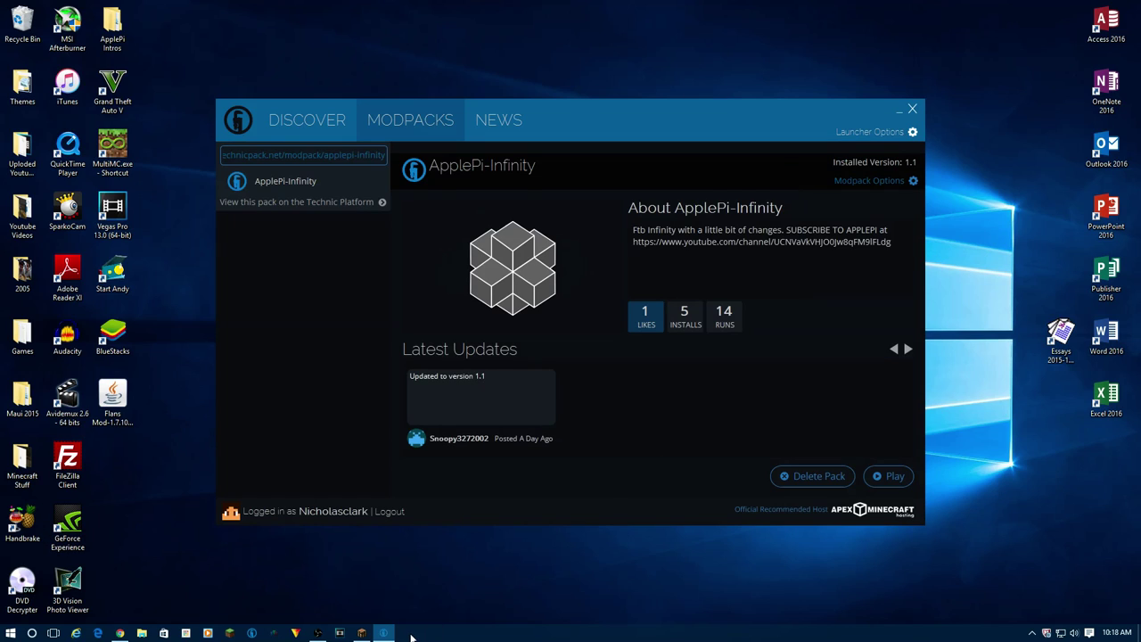
- Switch to the running Minecraft 1.7.10 window, disconnect from the game and quit it
{"action": "left_click", "coordinate": [362, 633]}
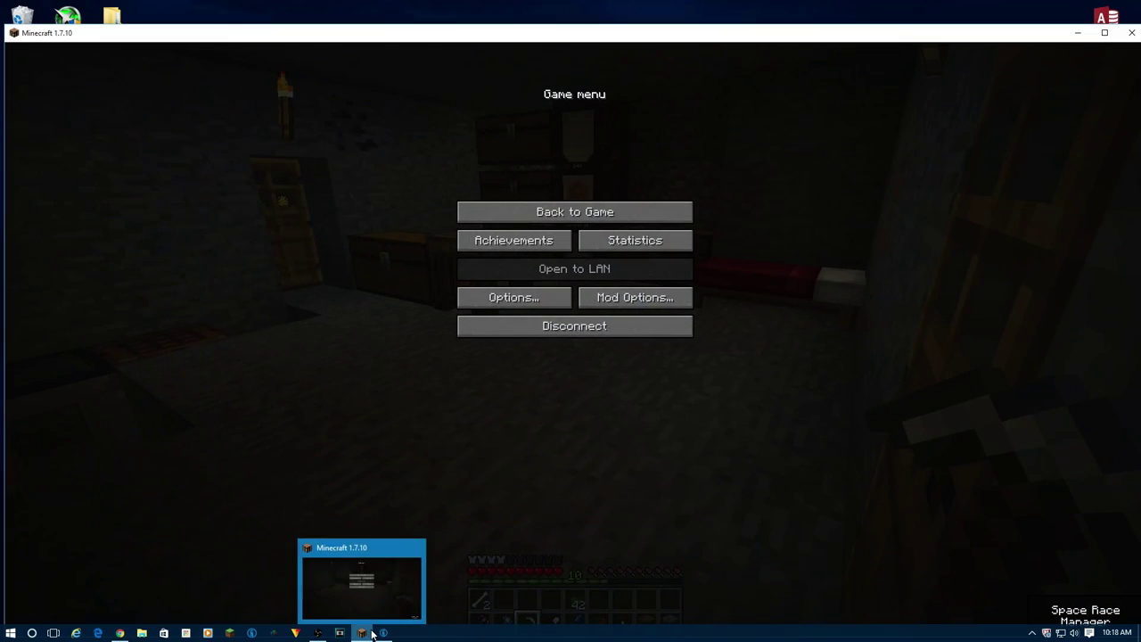
{"action": "left_click", "coordinate": [595, 332]}
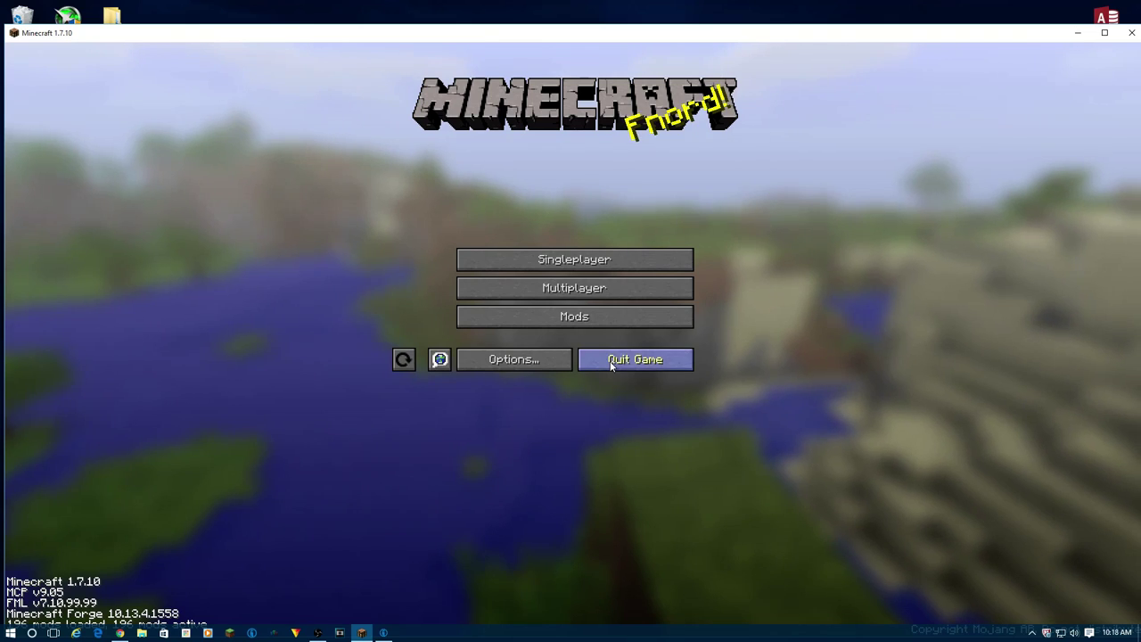
{"action": "left_click", "coordinate": [629, 358]}
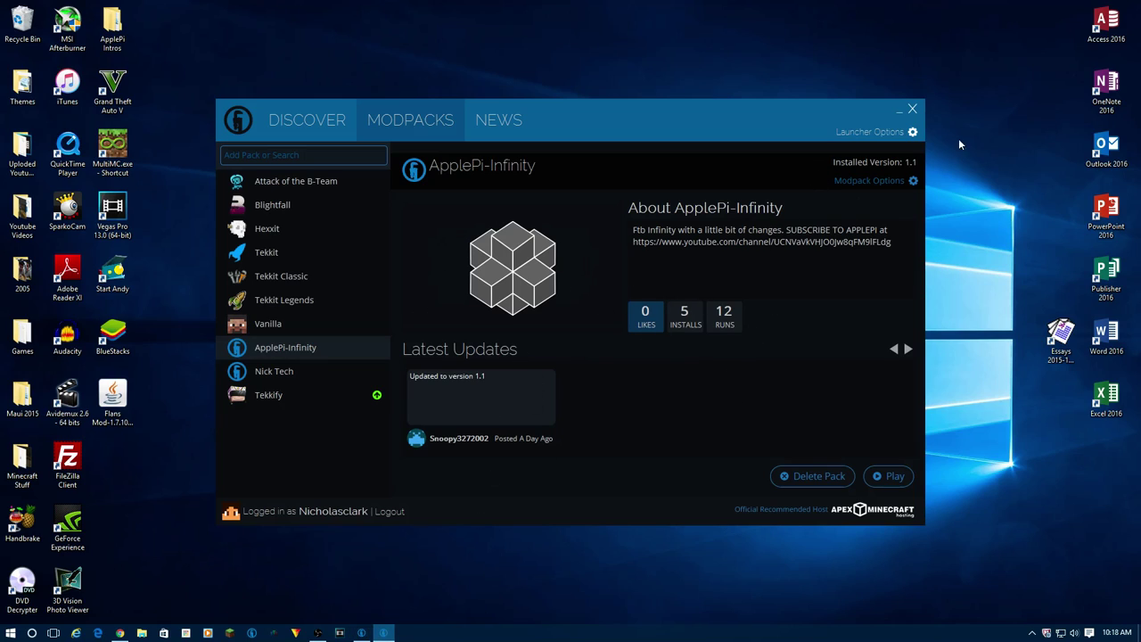
- Launch the ApplePi-Infinity modpack from the launcher and maximize the Minecraft window
{"action": "type", "text": "technicpack.net/modpack/applepi-infinity"}
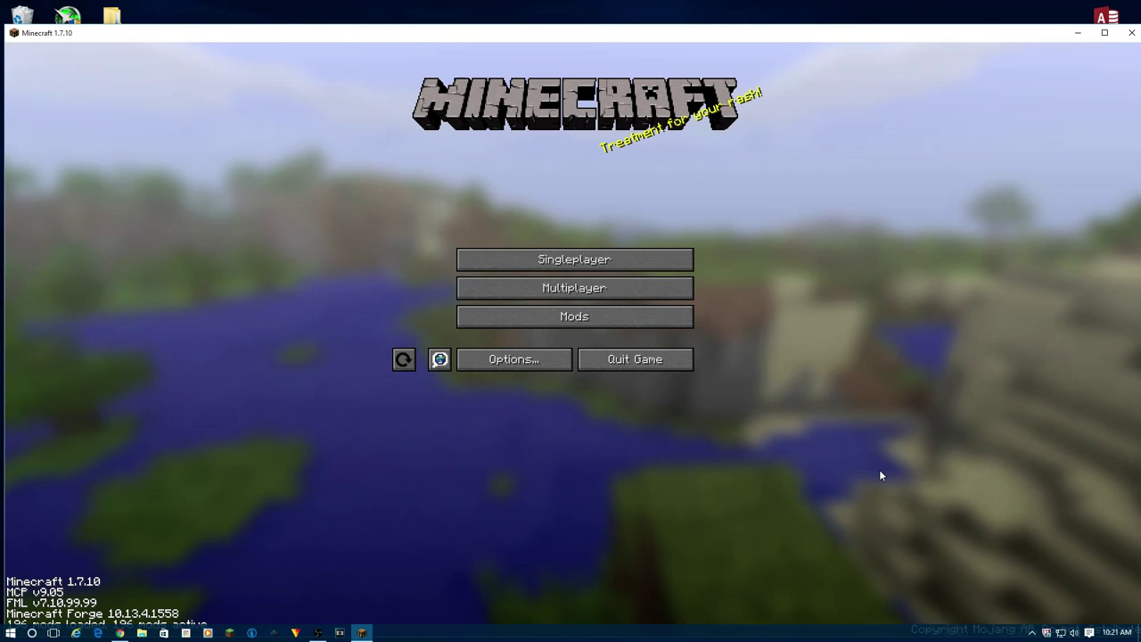
{"action": "left_click", "coordinate": [1104, 32]}
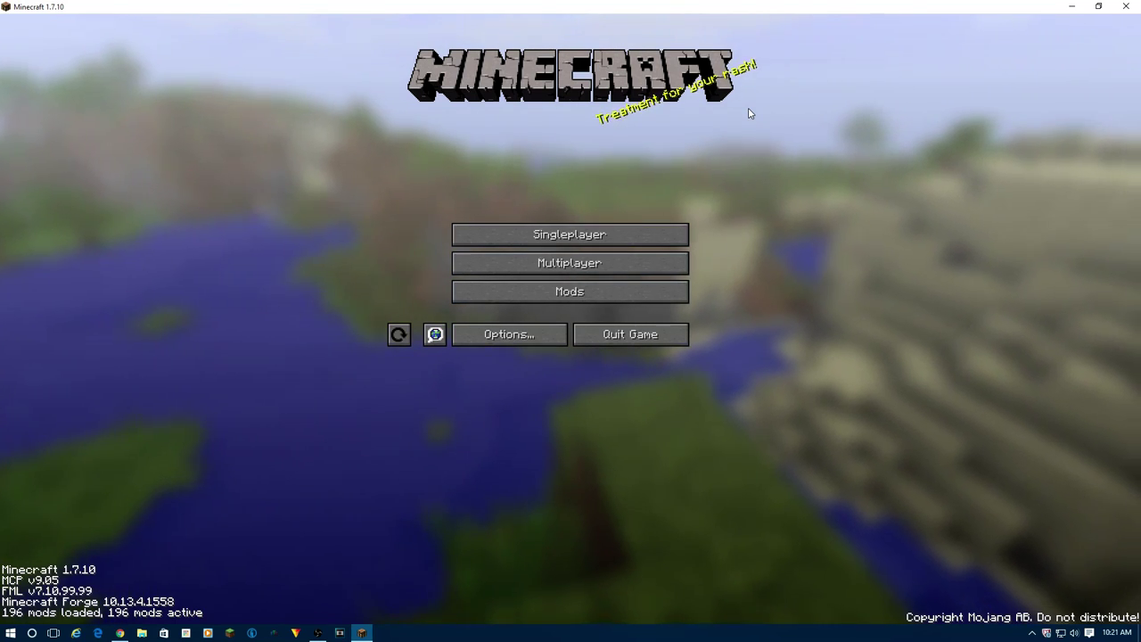
- Open the singleplayer world list and play the Test world
{"action": "left_click", "coordinate": [643, 230]}
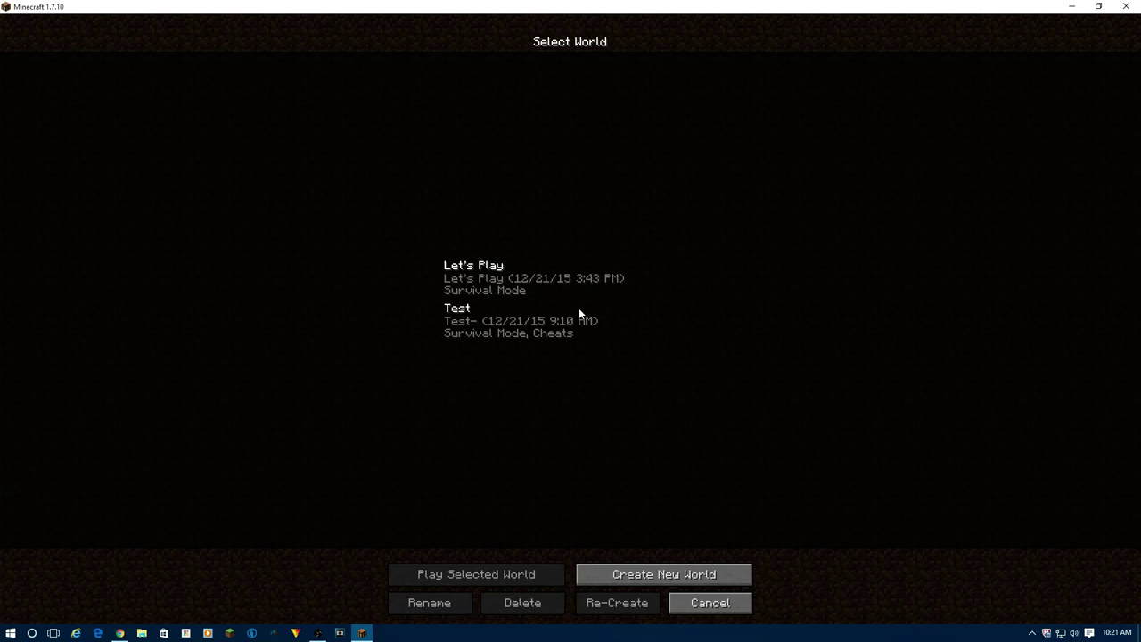
{"action": "left_click", "coordinate": [464, 328]}
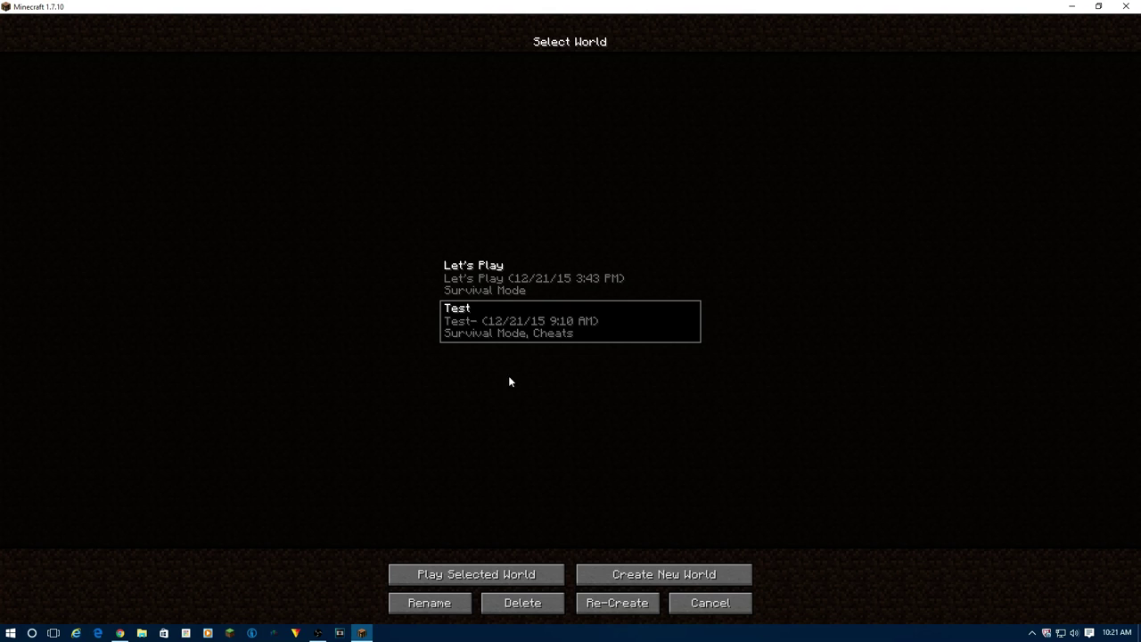
{"action": "left_click", "coordinate": [531, 604]}
{"action": "left_click", "coordinate": [613, 244]}
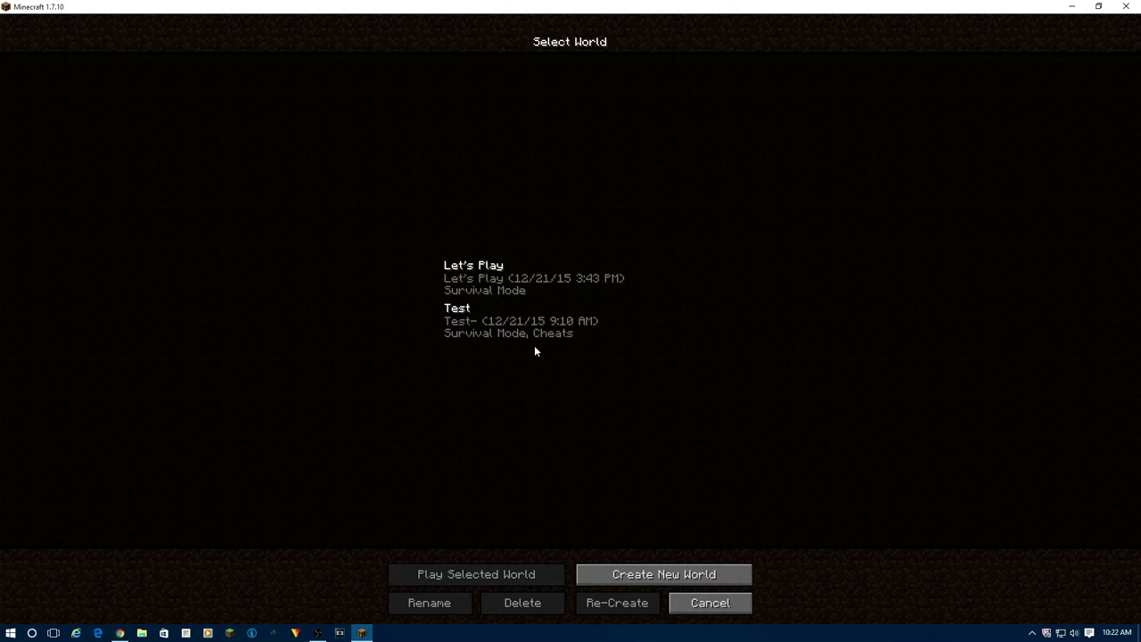
{"action": "left_click", "coordinate": [515, 317]}
{"action": "left_click", "coordinate": [440, 567]}
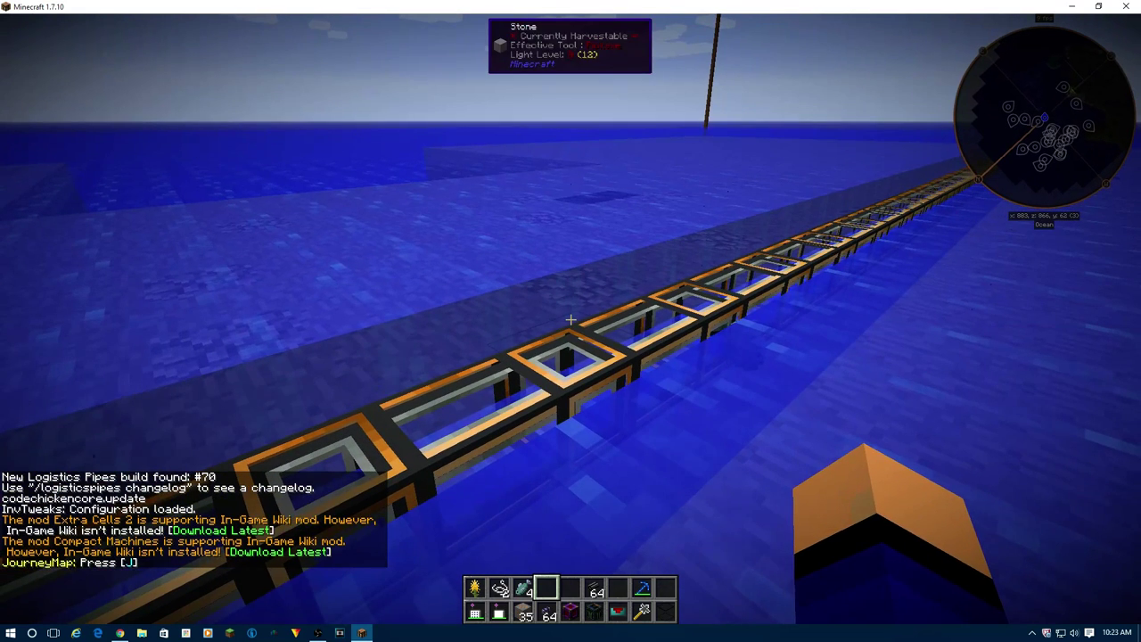
- Pause and resume the game, then move around by the water tank at the pipeline's end
{"action": "key", "text": "Escape"}
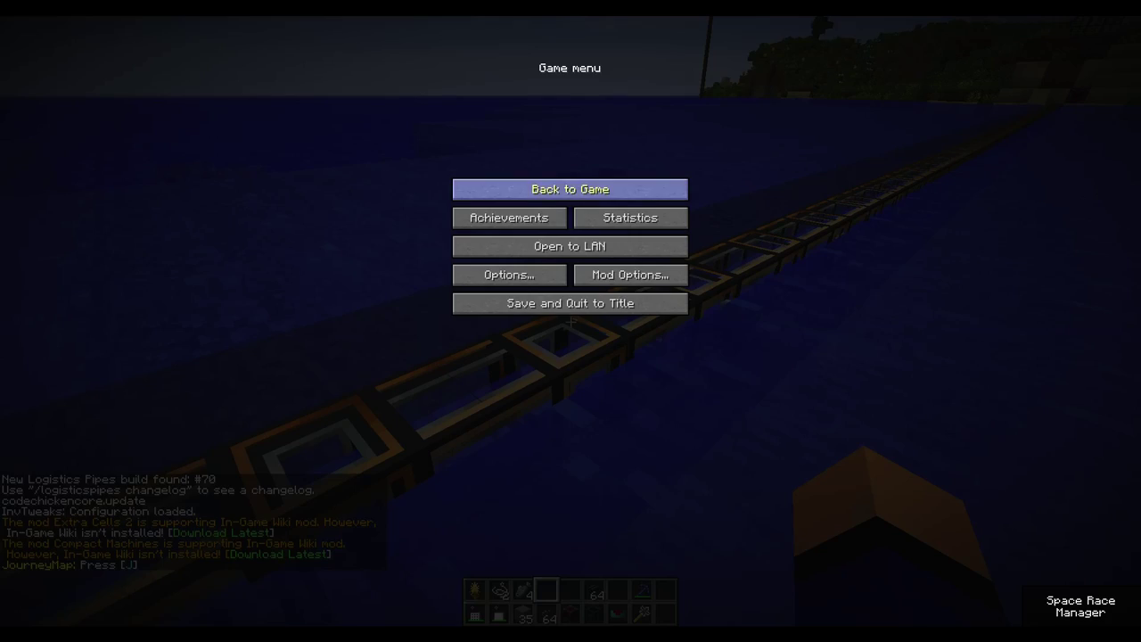
{"action": "left_click", "coordinate": [571, 189]}
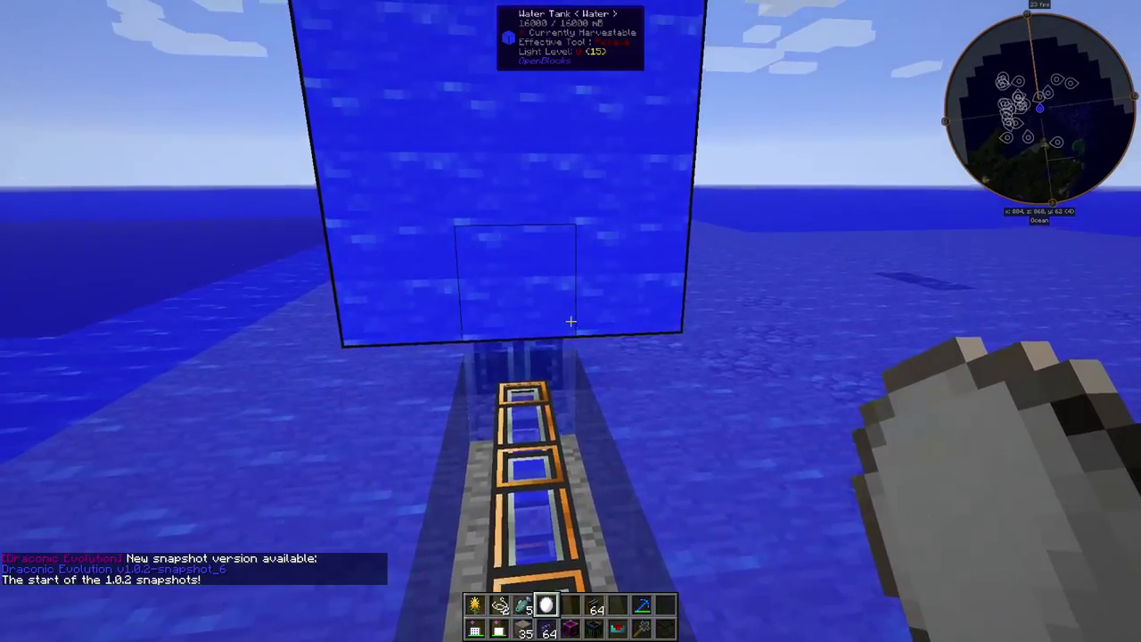
{"action": "key", "text": "w"}
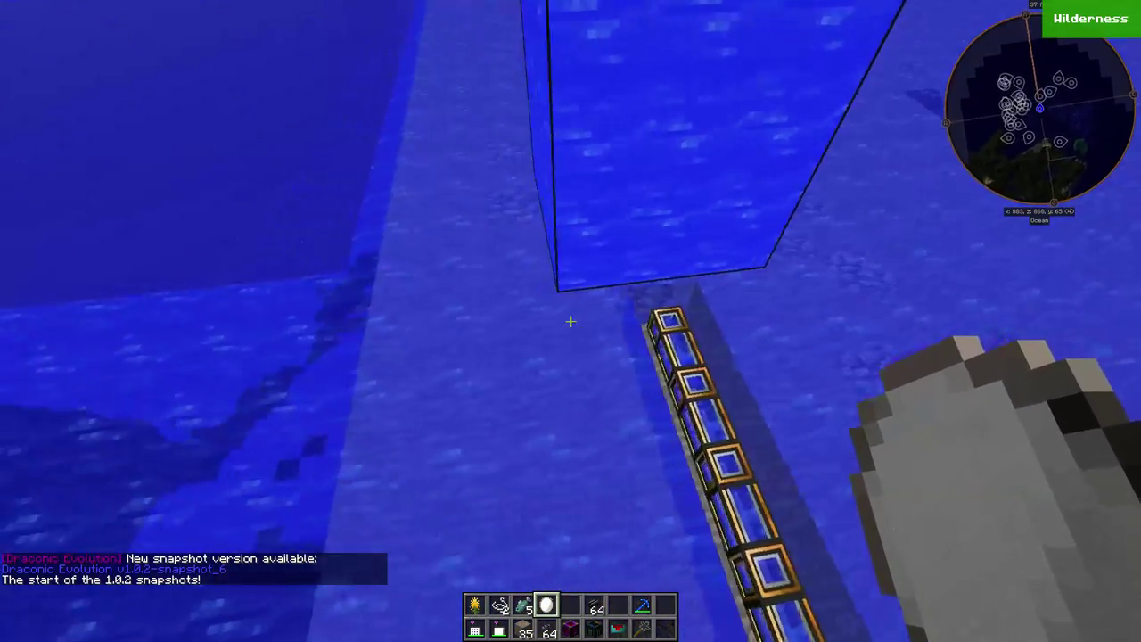
- Dive and resurface around the water tank, then follow the pipeline back across the ocean to the ME drive tower on shore
{"action": "key", "text": "w"}
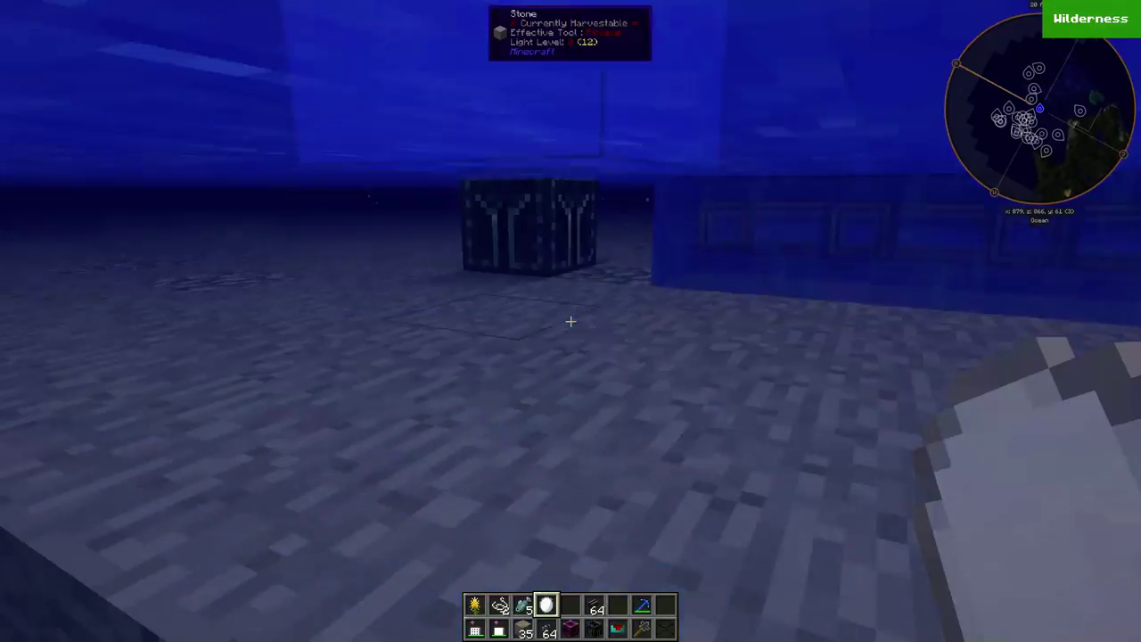
{"action": "key", "text": "w"}
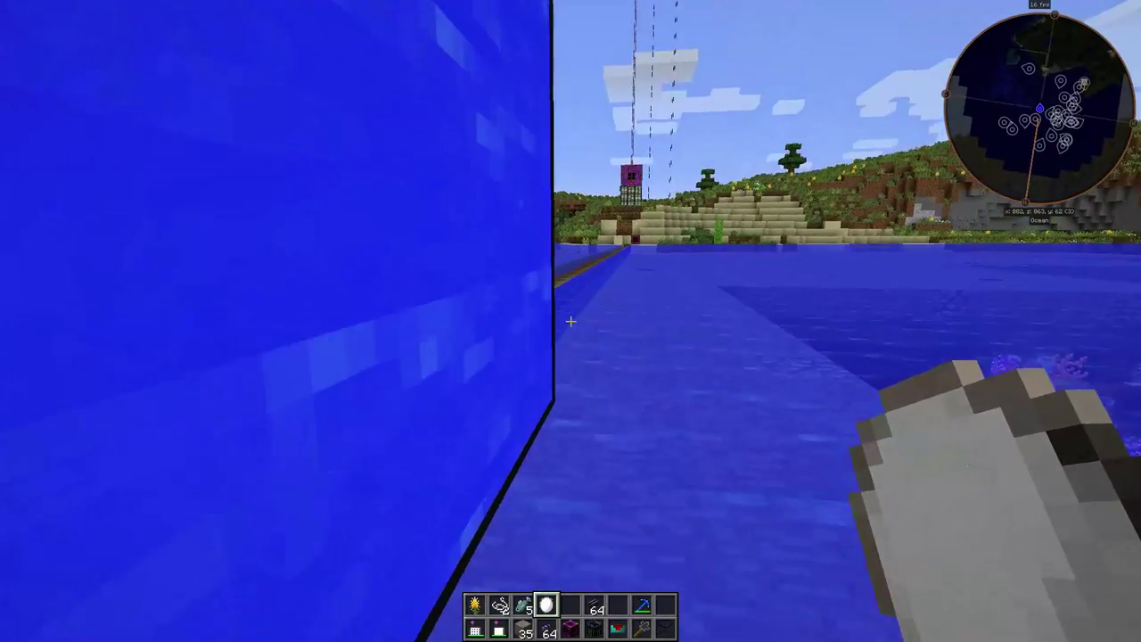
{"action": "key", "text": "w"}
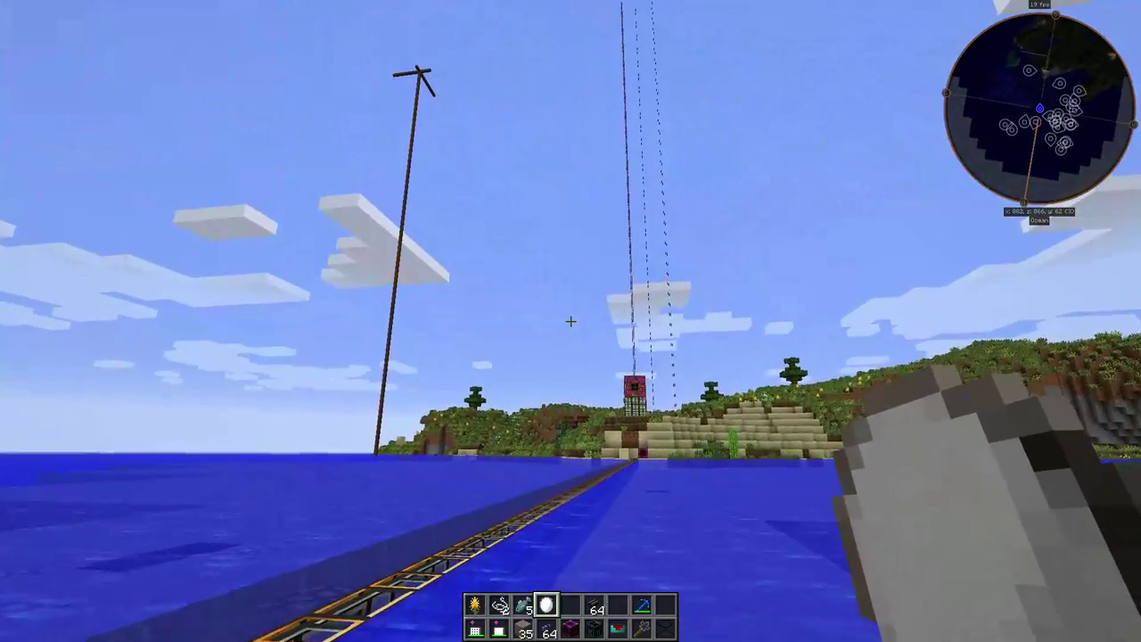
{"action": "key", "text": "w"}
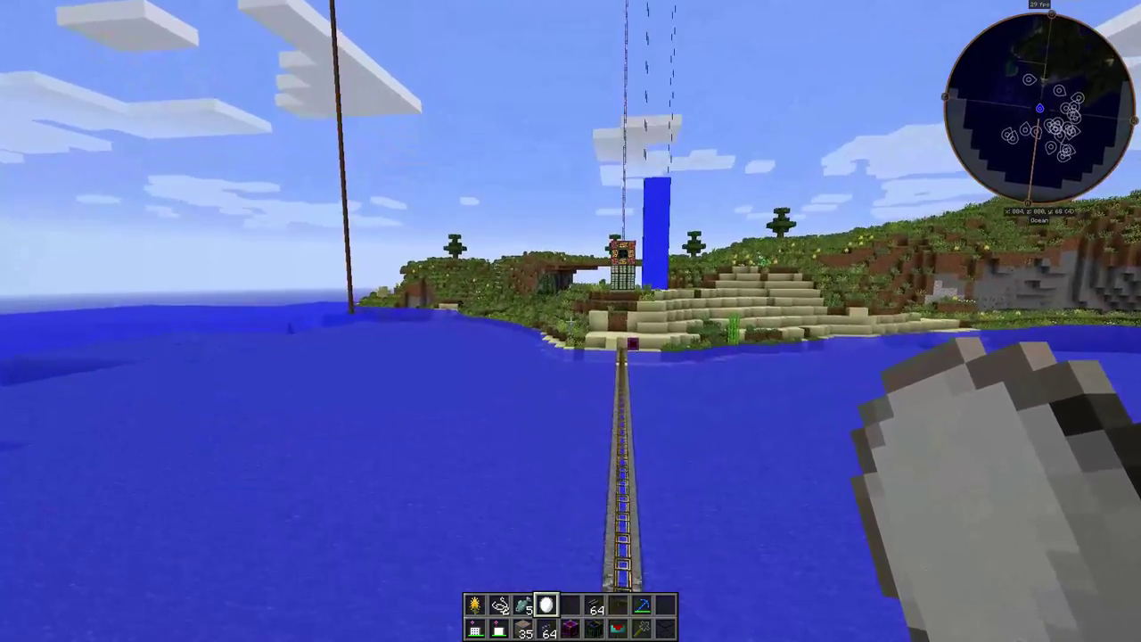
{"action": "key", "text": "w"}
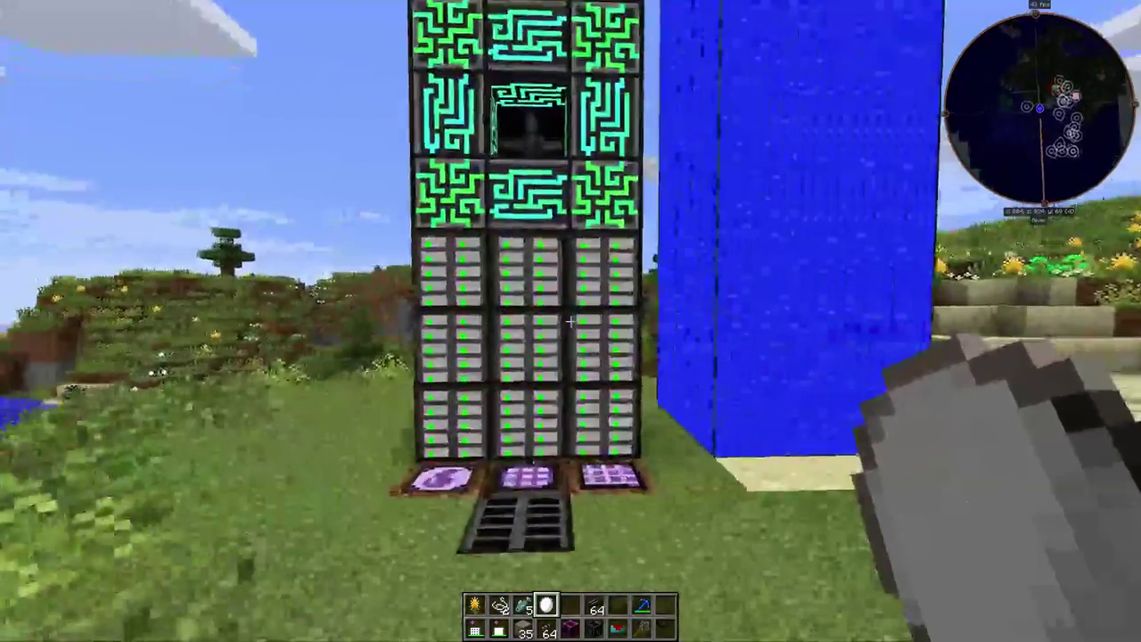
- Inspect the ME drive tower and its terminals from several sides, holding the ME Smart Cable - Fluix in front of them
{"action": "key", "text": "w"}
{"action": "key", "text": "s"}
{"action": "key", "text": "w"}
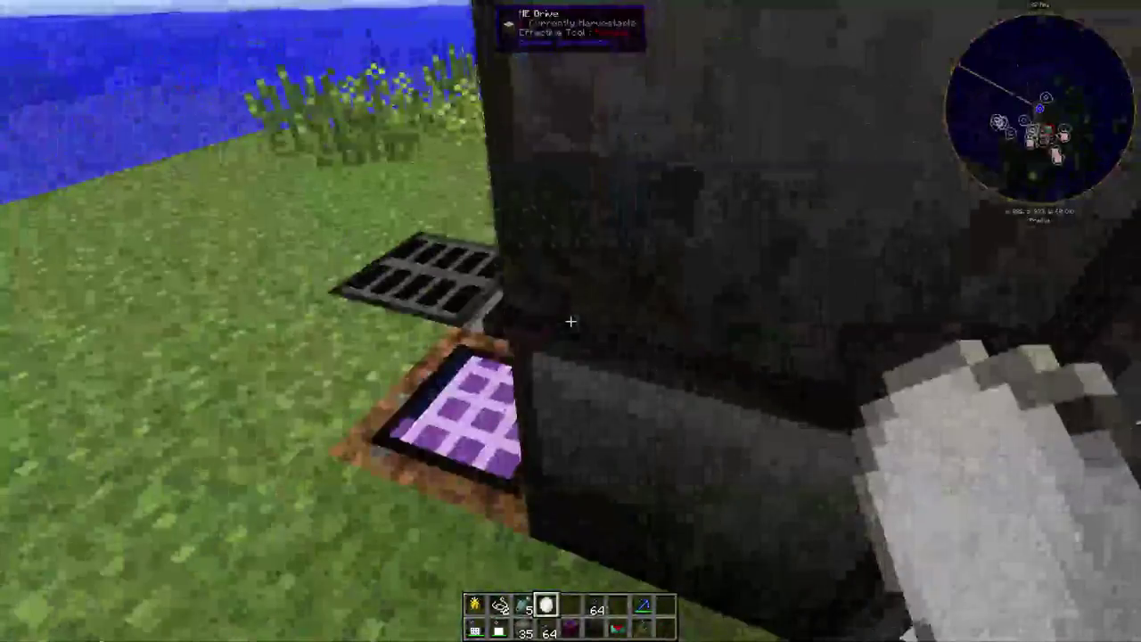
{"action": "key", "text": "s"}
{"action": "scroll", "coordinate": [570, 321], "scroll_direction": "down", "scroll_amount": 2}
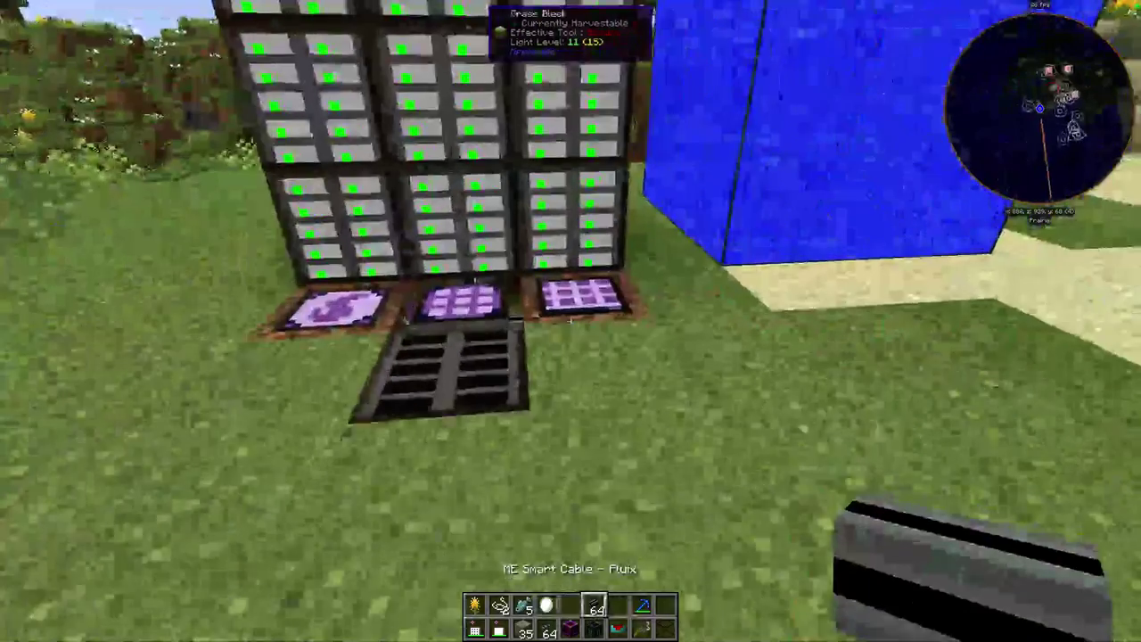
{"action": "key", "text": "w"}
{"action": "right_click", "coordinate": [571, 321]}
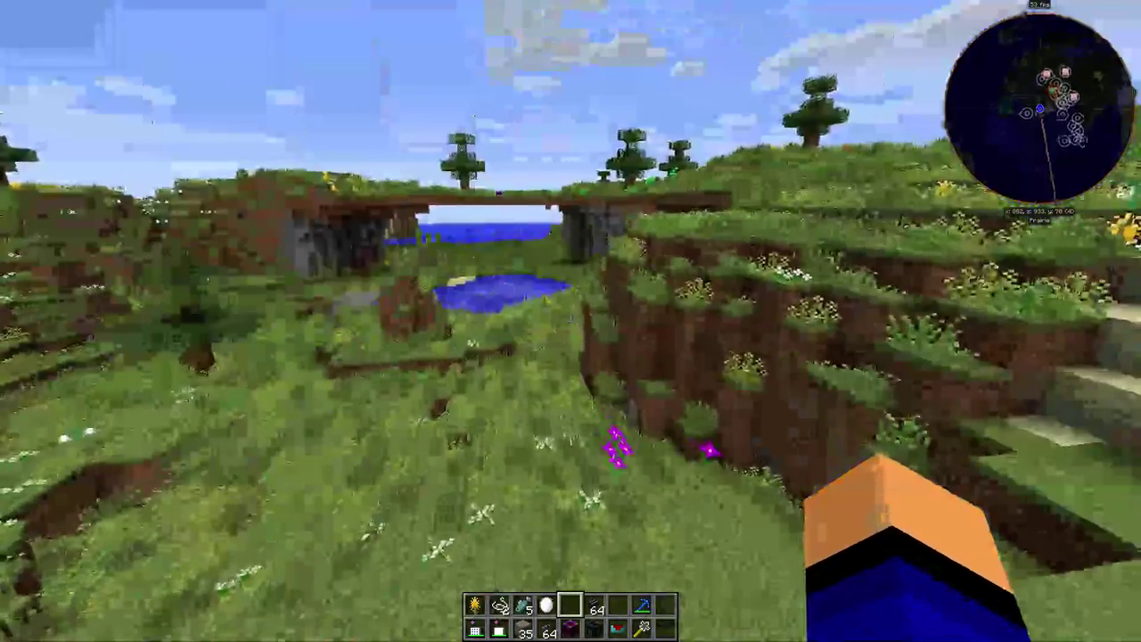
- Travel across the prairie past the pond and through the stone overhang to the open meadow beyond
{"action": "key", "text": "w"}
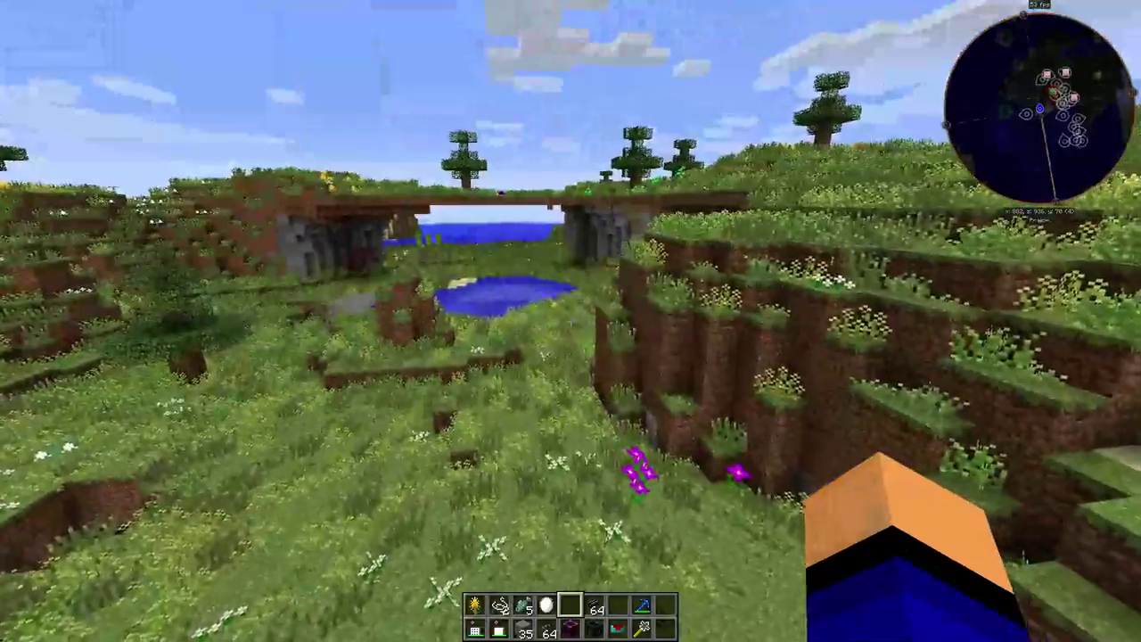
{"action": "key", "text": "w"}
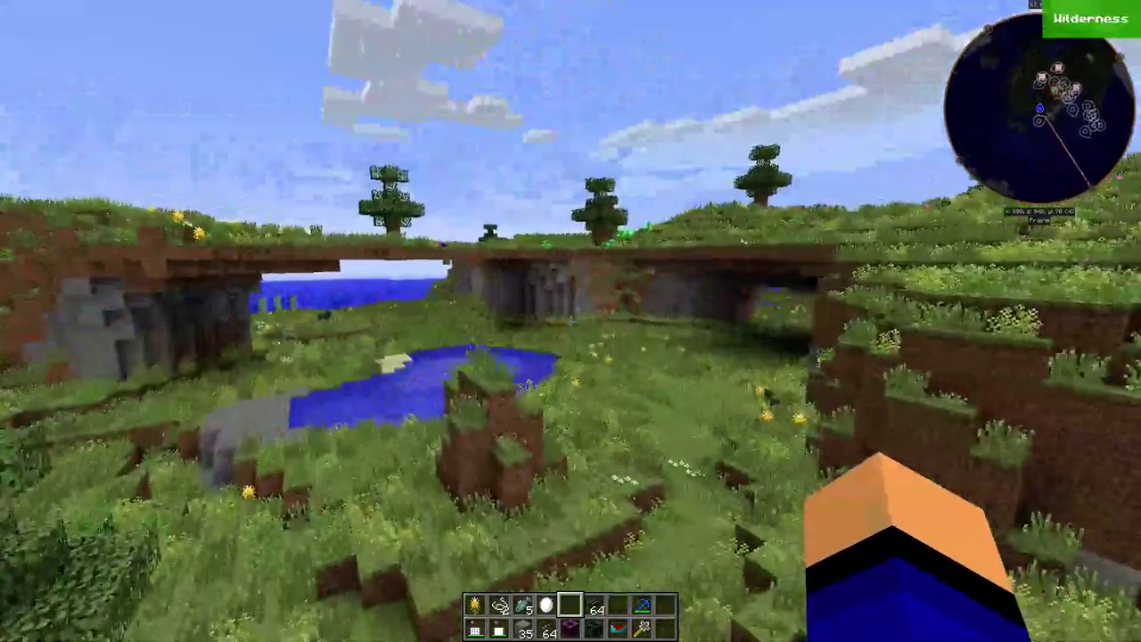
{"action": "key", "text": "w"}
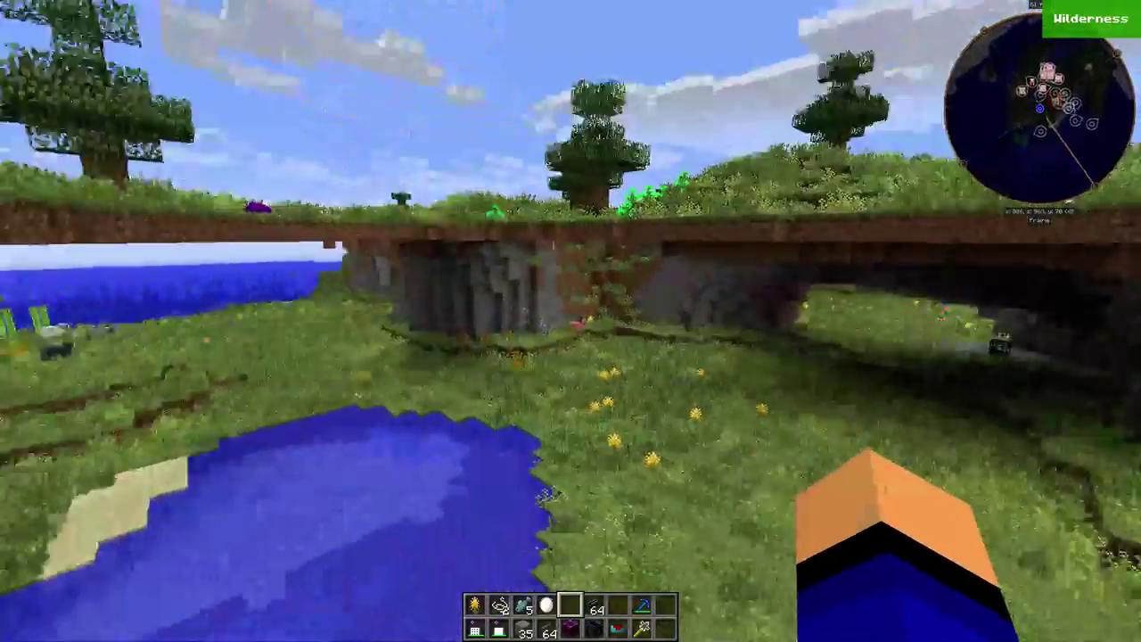
{"action": "key", "text": "w"}
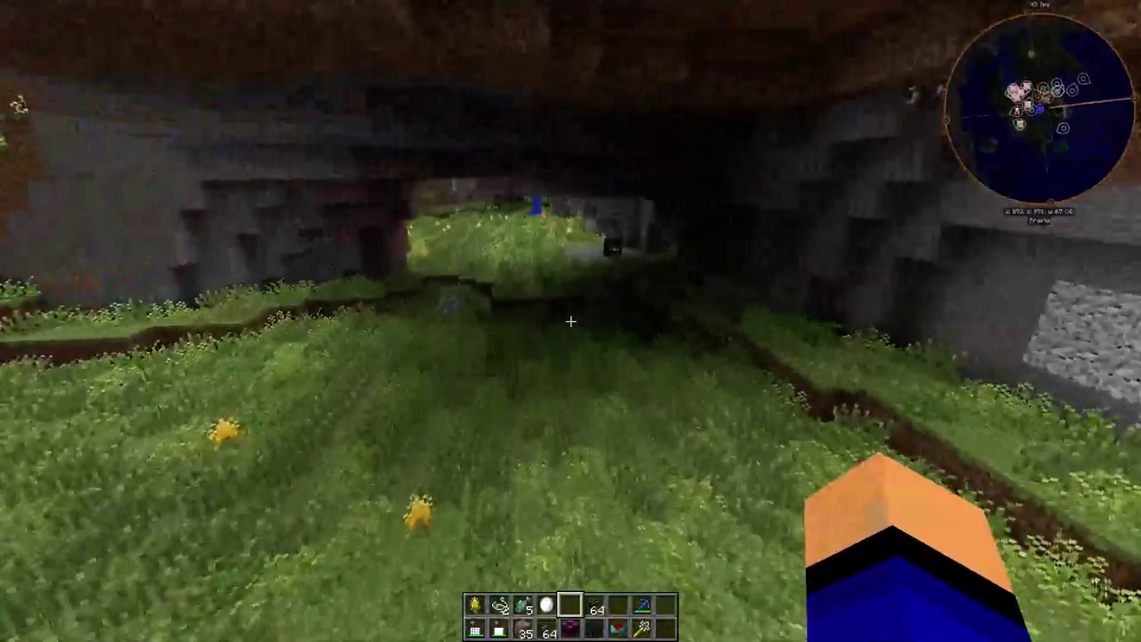
{"action": "key", "text": "w"}
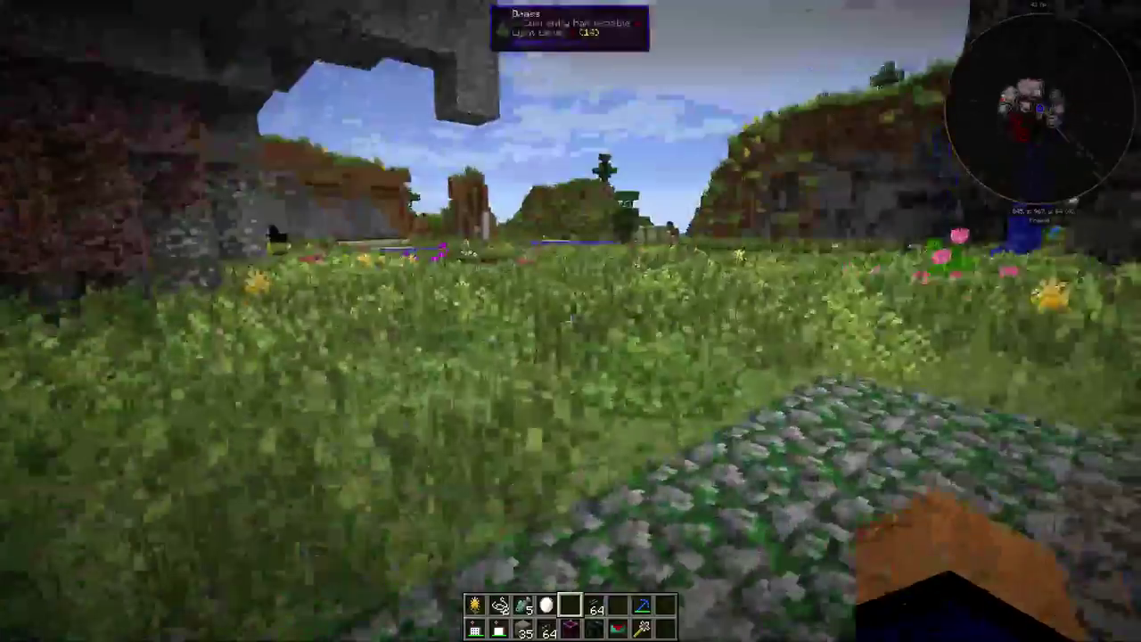
{"action": "key", "text": "w"}
{"action": "key", "text": "w"}
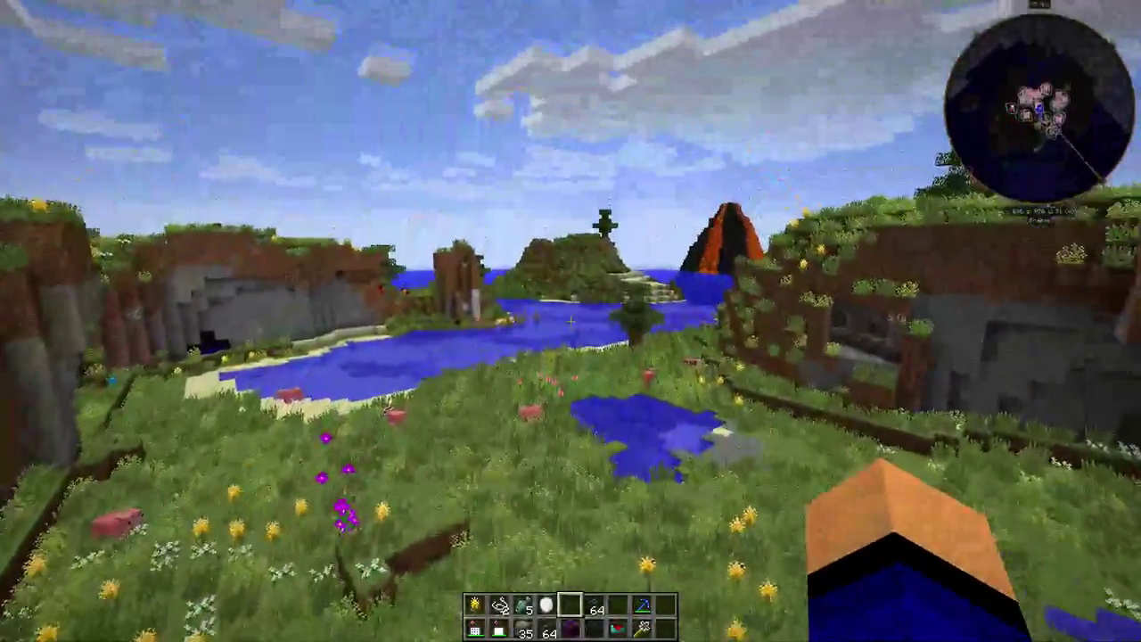
- Fly above the island and survey its coastline, the nearby islets and the lava-covered volcano offshore
{"action": "key", "text": "w"}
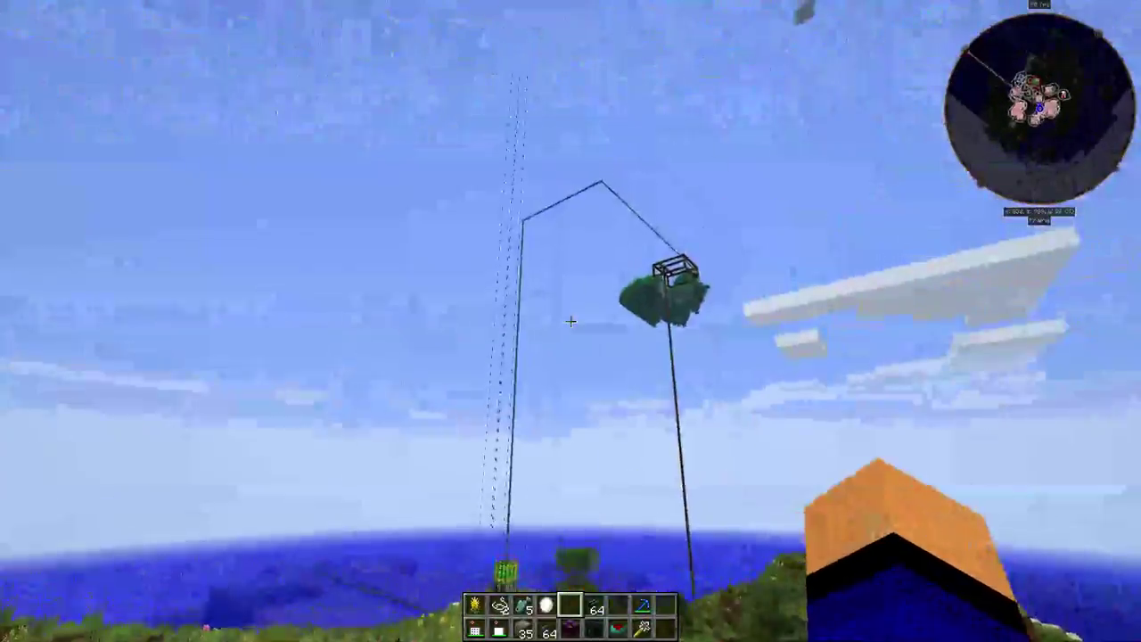
{"action": "key", "text": "w"}
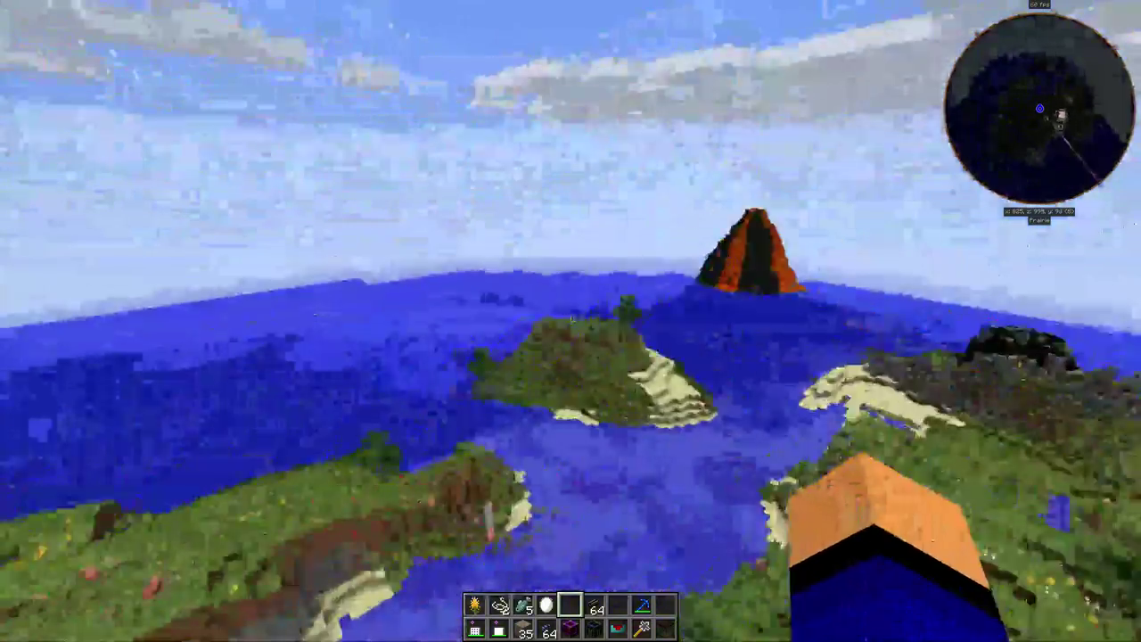
{"action": "key", "text": "w"}
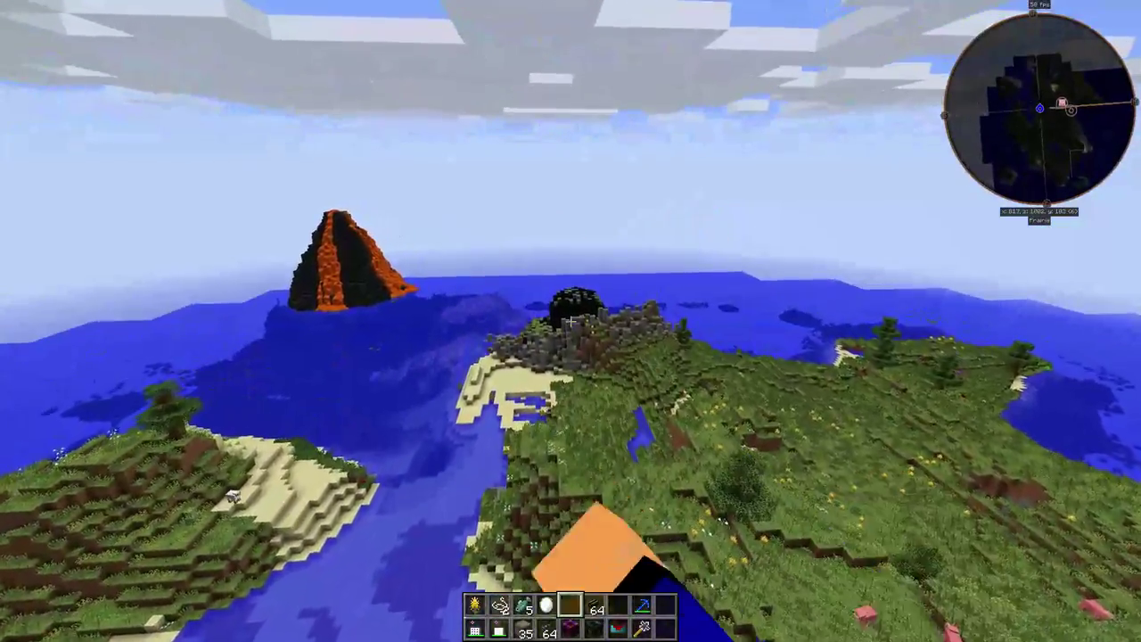
{"action": "left_click", "coordinate": [570, 321]}
{"action": "key", "text": "w"}
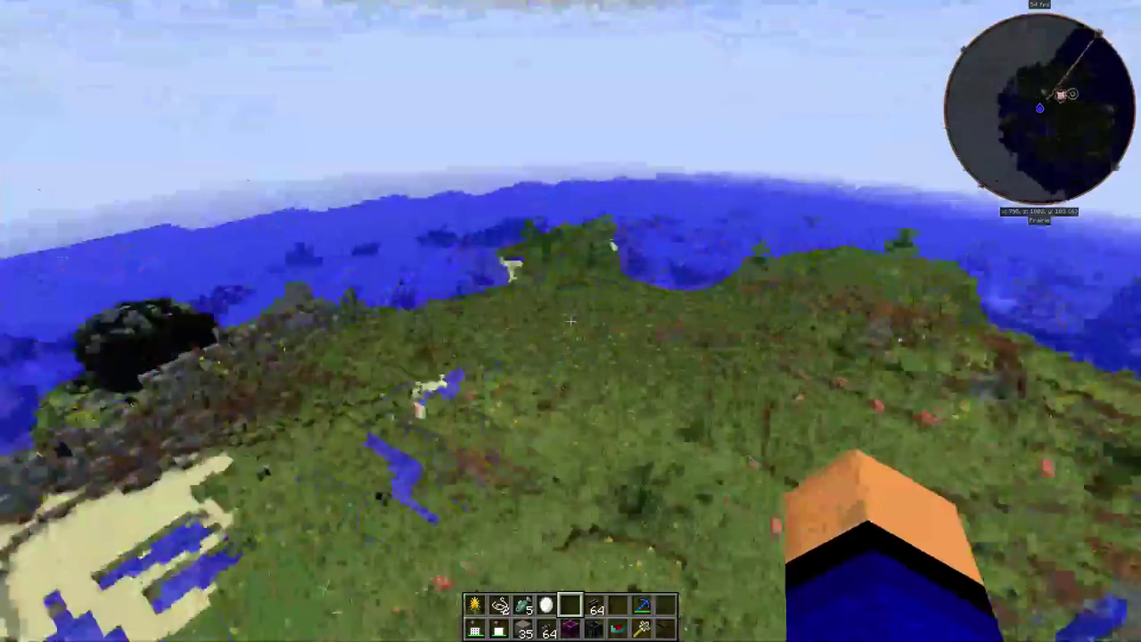
{"action": "key", "text": "w"}
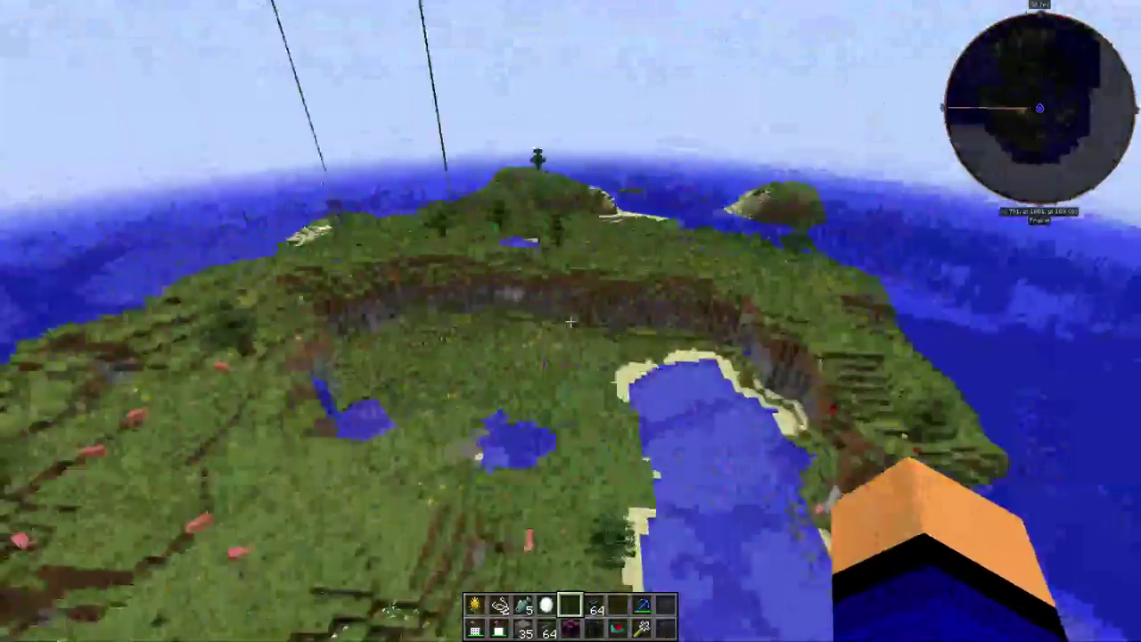
{"action": "key", "text": "w"}
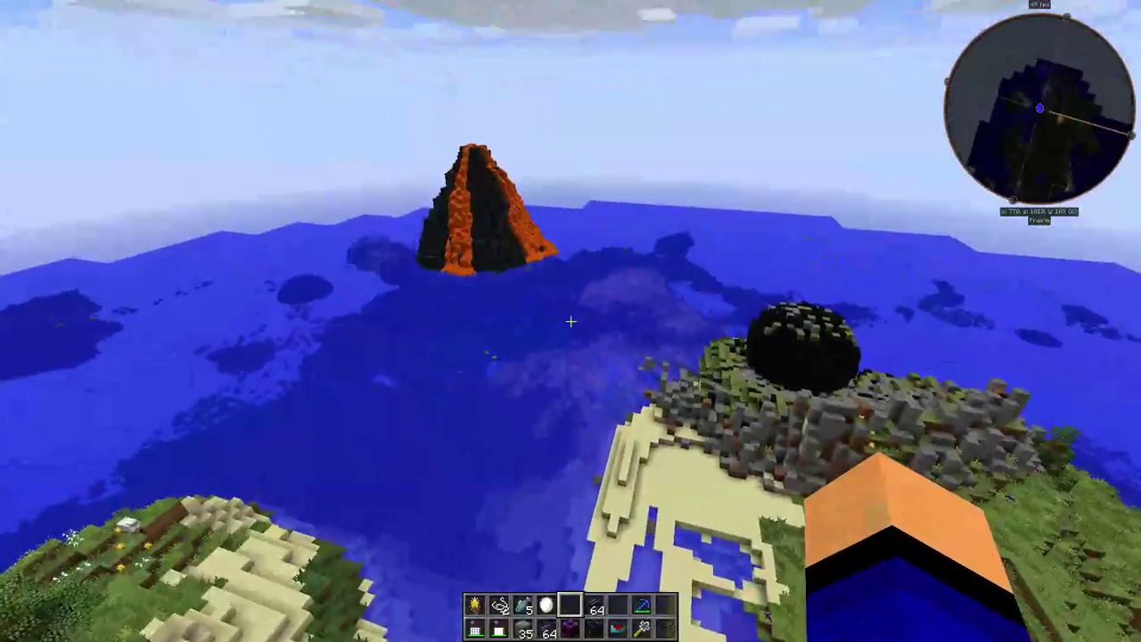
{"action": "key", "text": "w"}
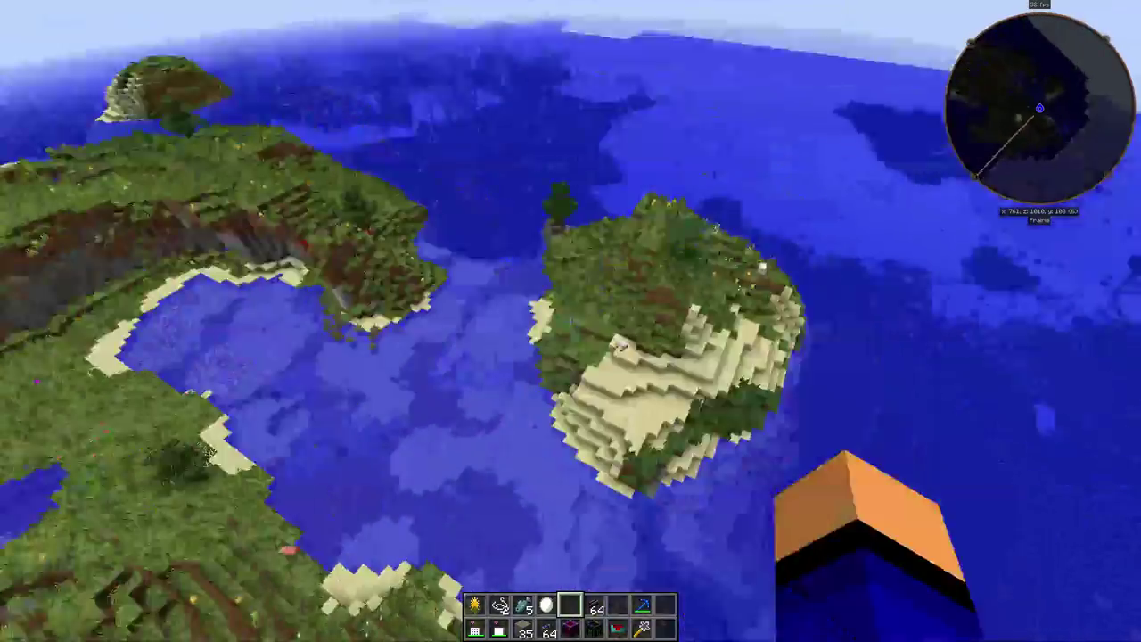
{"action": "key", "text": "w"}
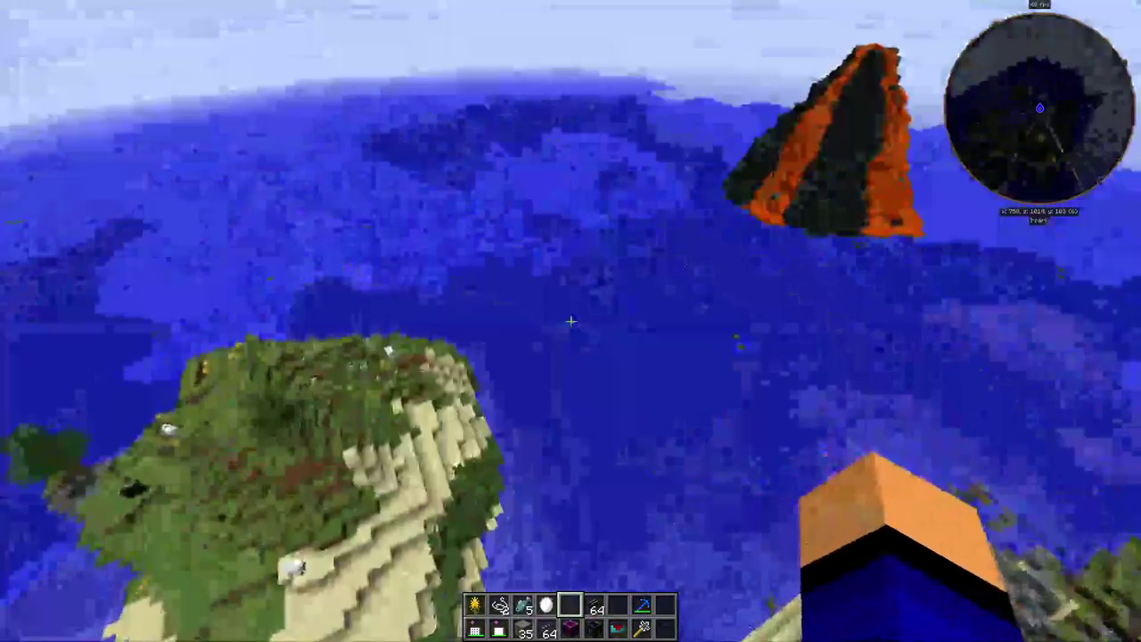
{"action": "key", "text": "w"}
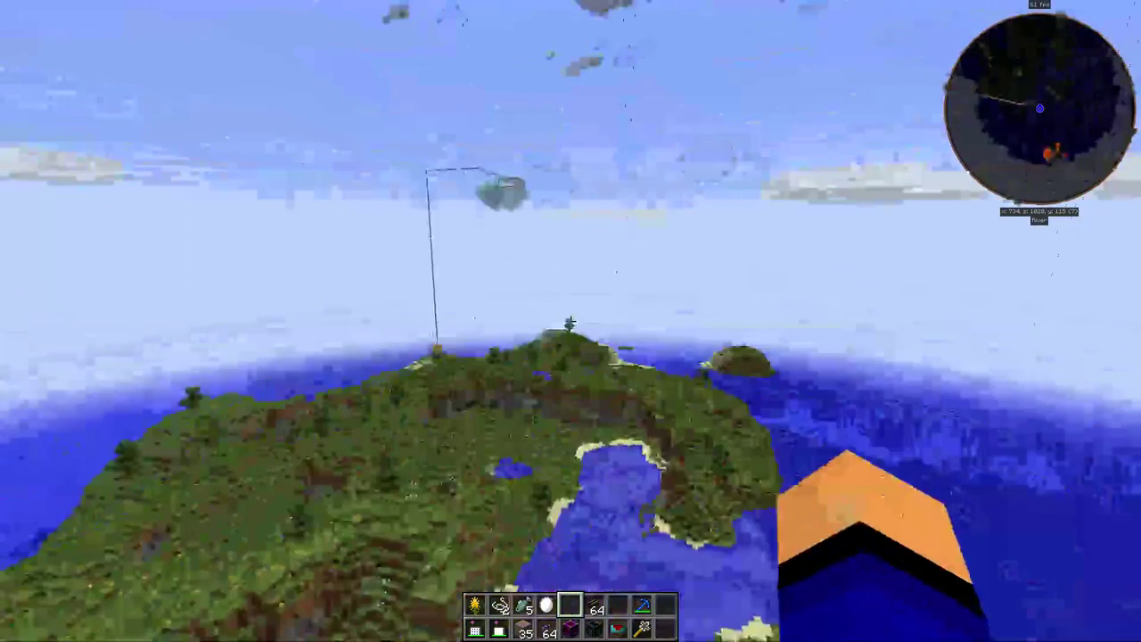
- Fly across the ocean to the volcano and stop directly above the basalt and lava at its summit
{"action": "left_click", "coordinate": [571, 321]}
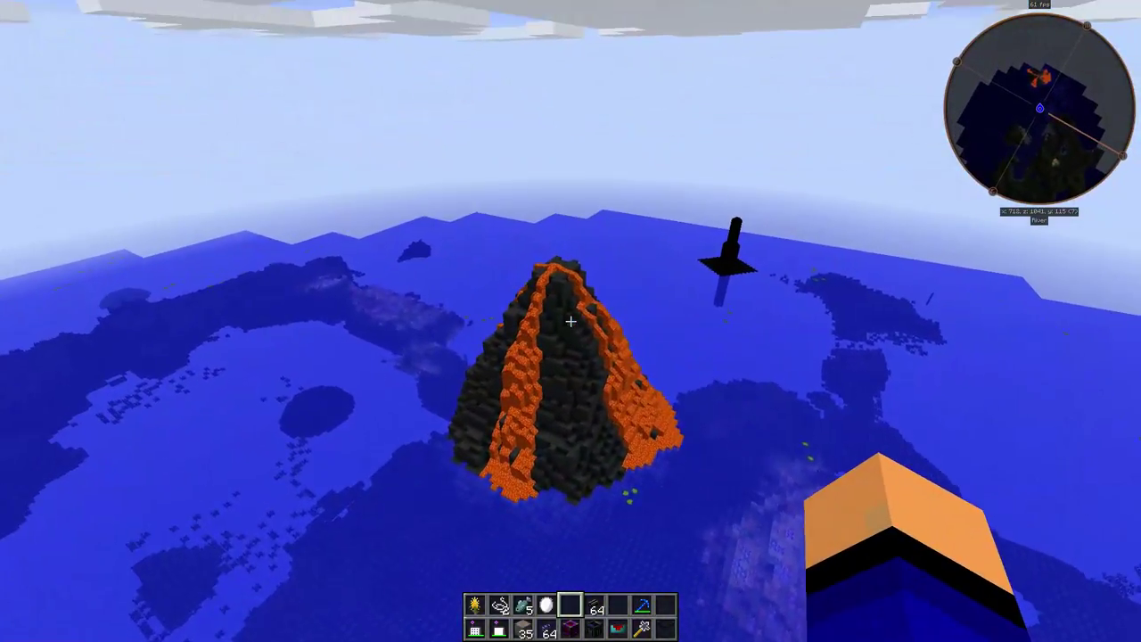
{"action": "key", "text": "w"}
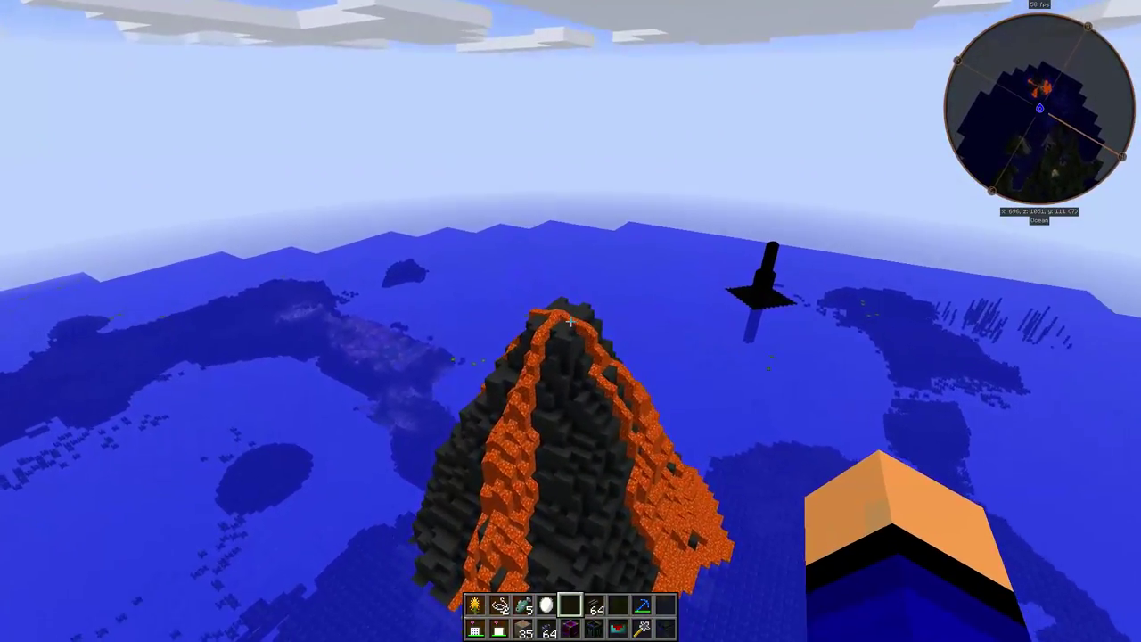
{"action": "key", "text": "w"}
{"action": "key", "text": "w"}
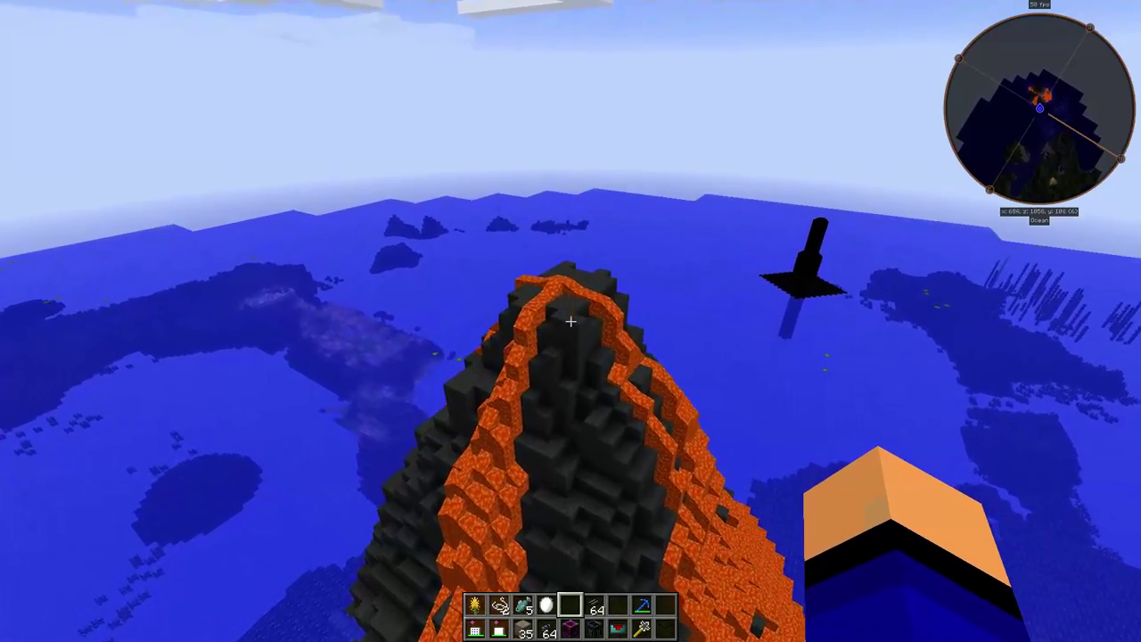
{"action": "key", "text": "w"}
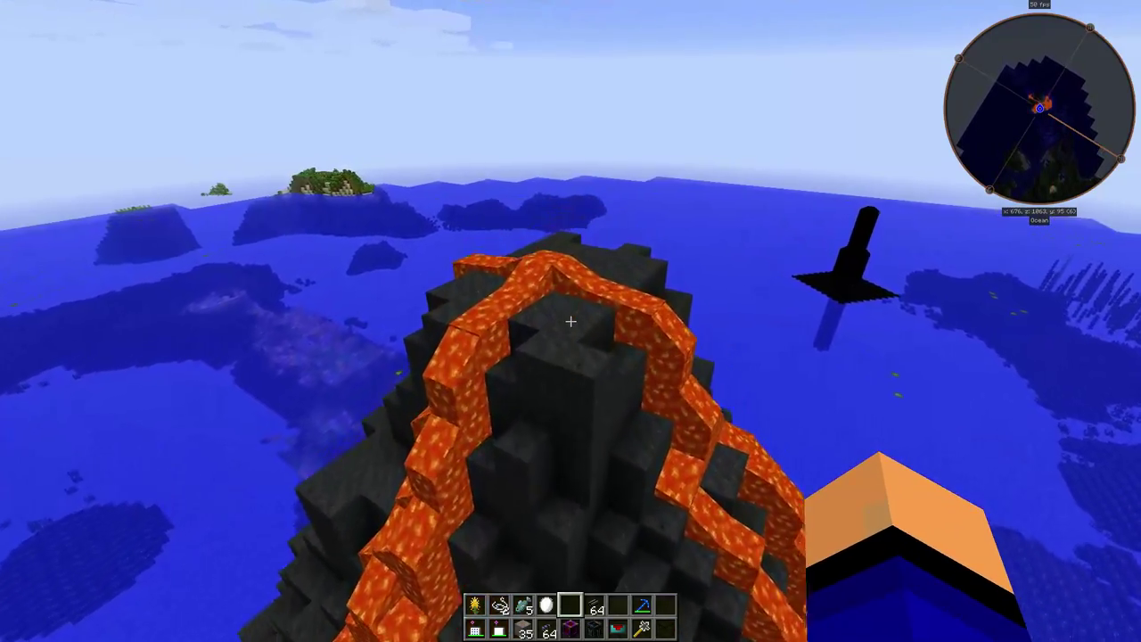
{"action": "key", "text": "w"}
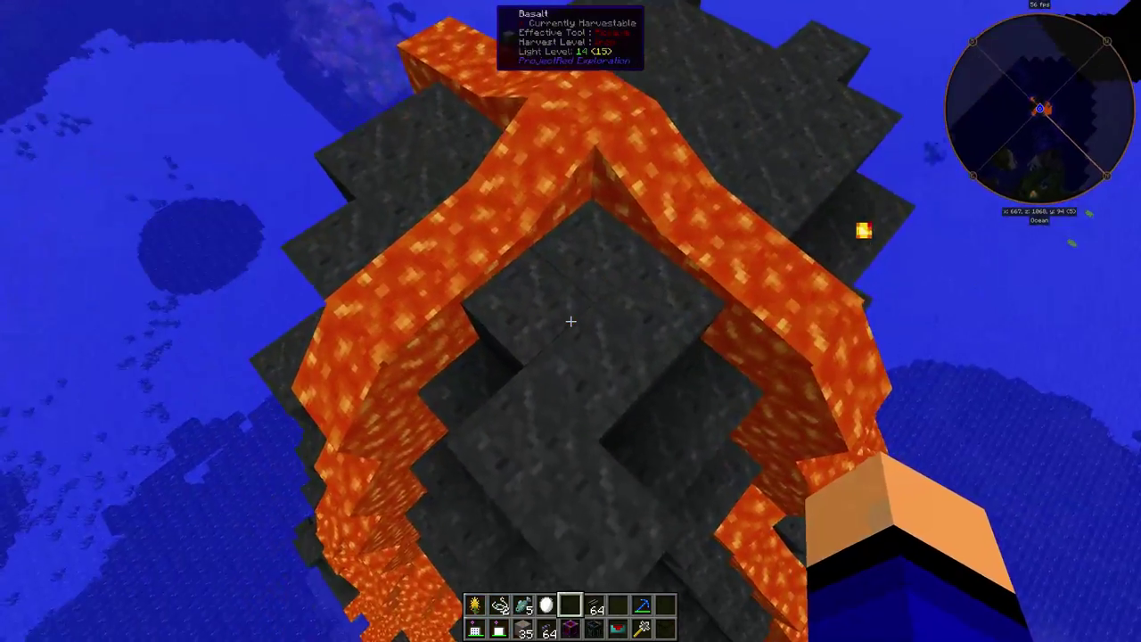
- Enter the opening in the volcano's summit, break through the basalt inside, and fly back out above the lava
{"action": "key", "text": "w"}
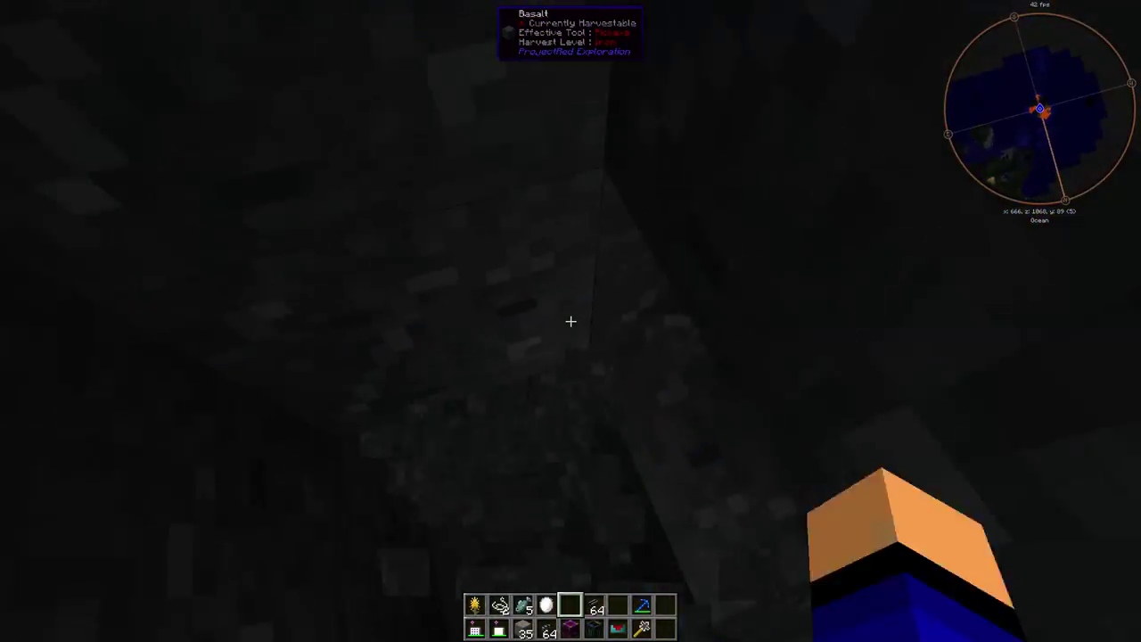
{"action": "key", "text": "w"}
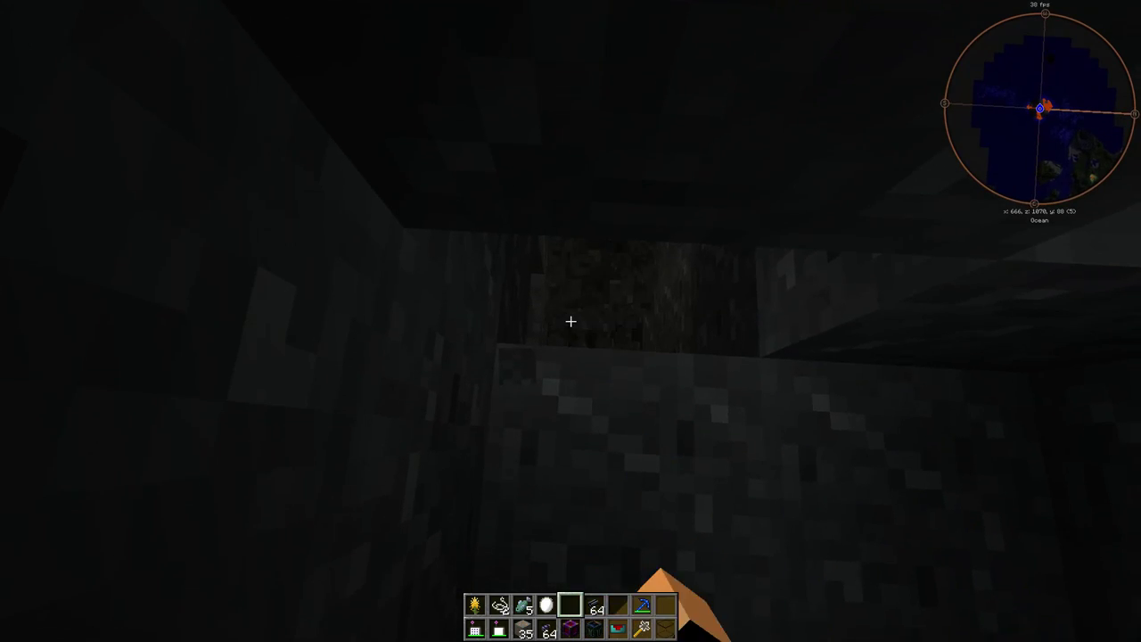
{"action": "left_click", "coordinate": [571, 321]}
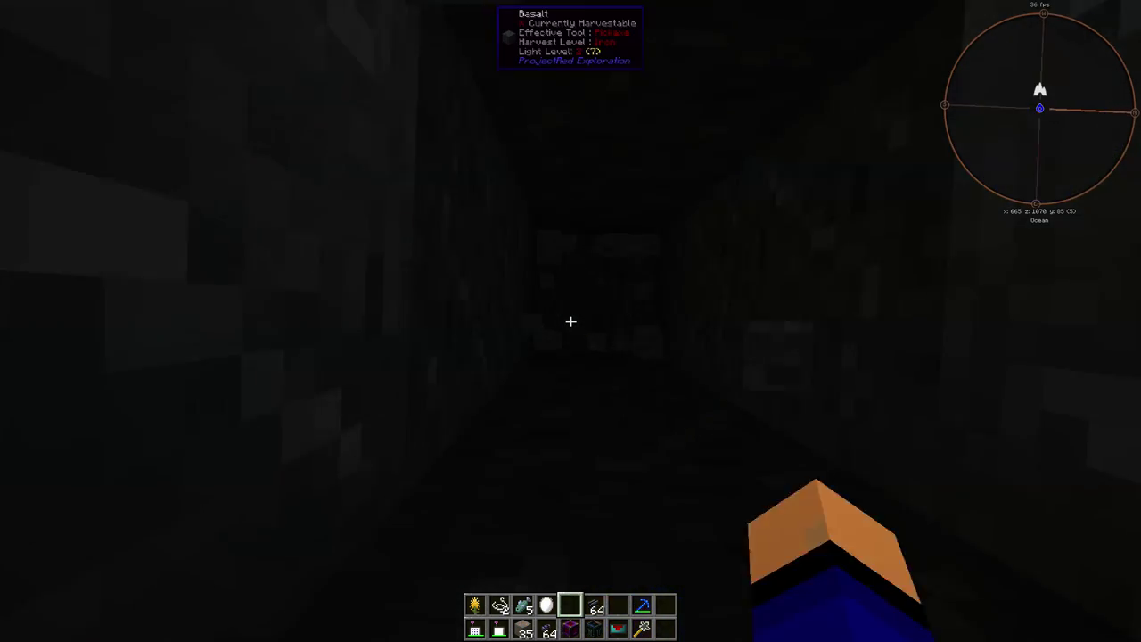
{"action": "left_click", "coordinate": [571, 321]}
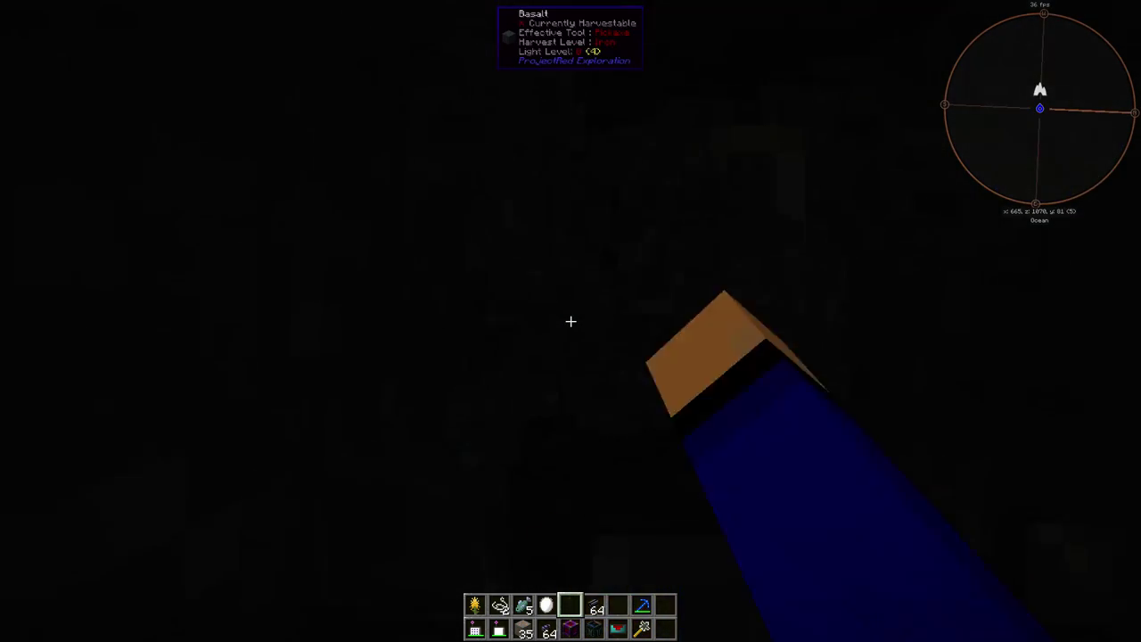
{"action": "left_click", "coordinate": [571, 320]}
{"action": "key", "text": "space"}
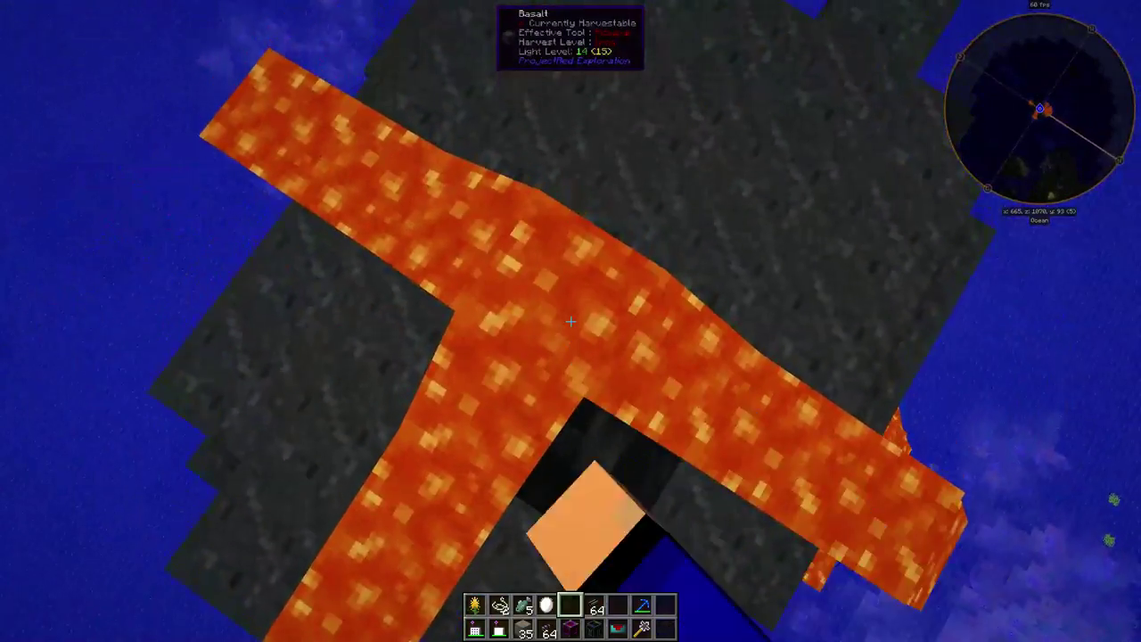
- Descend through the volcano's dark basalt shaft and into the lava at its base
{"action": "key", "text": "shift"}
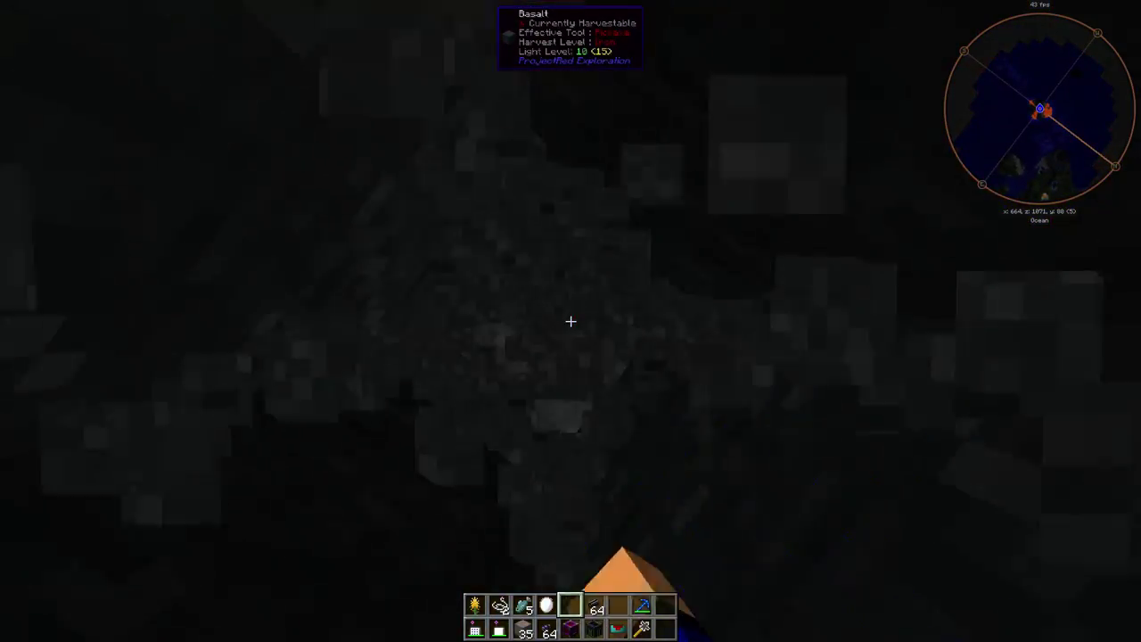
{"action": "key", "text": "shift"}
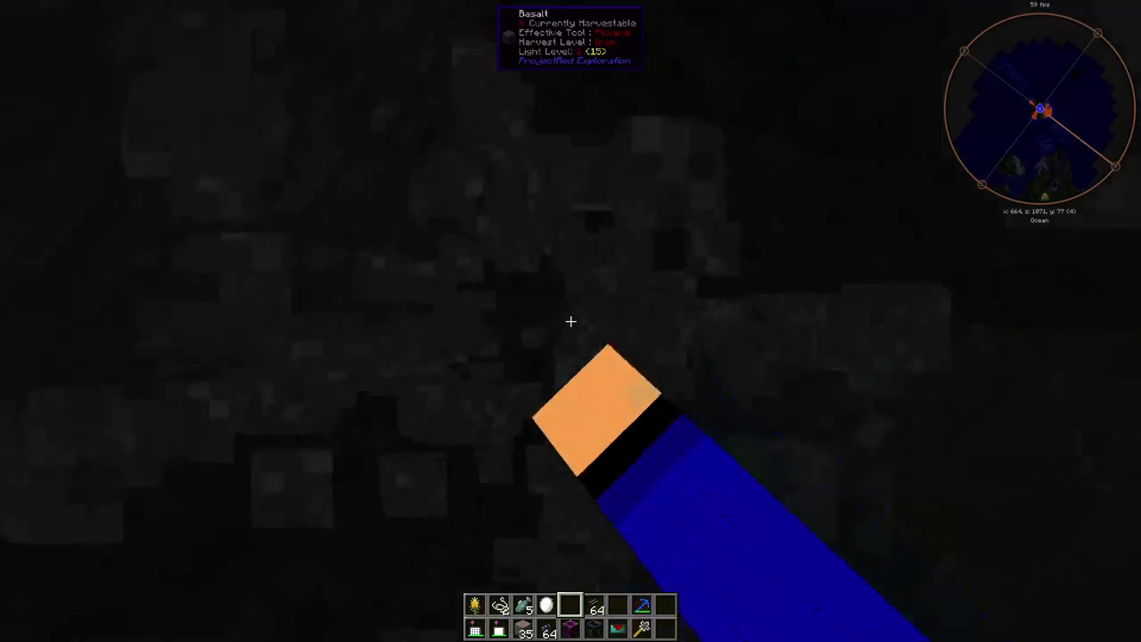
{"action": "key", "text": "shift"}
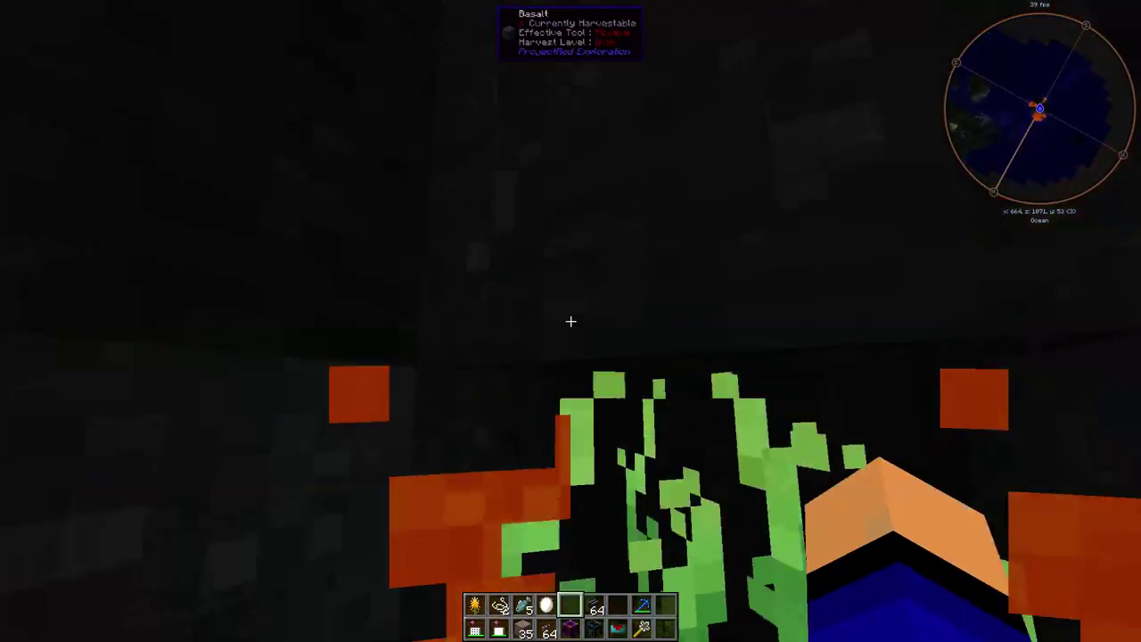
{"action": "key", "text": "shift"}
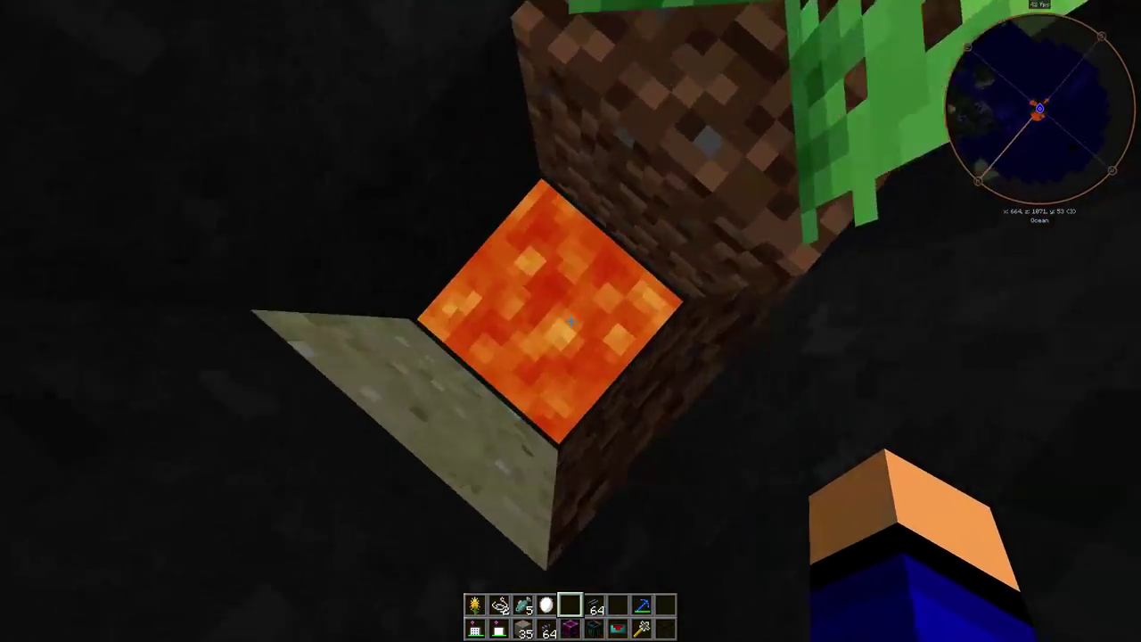
{"action": "key", "text": "shift"}
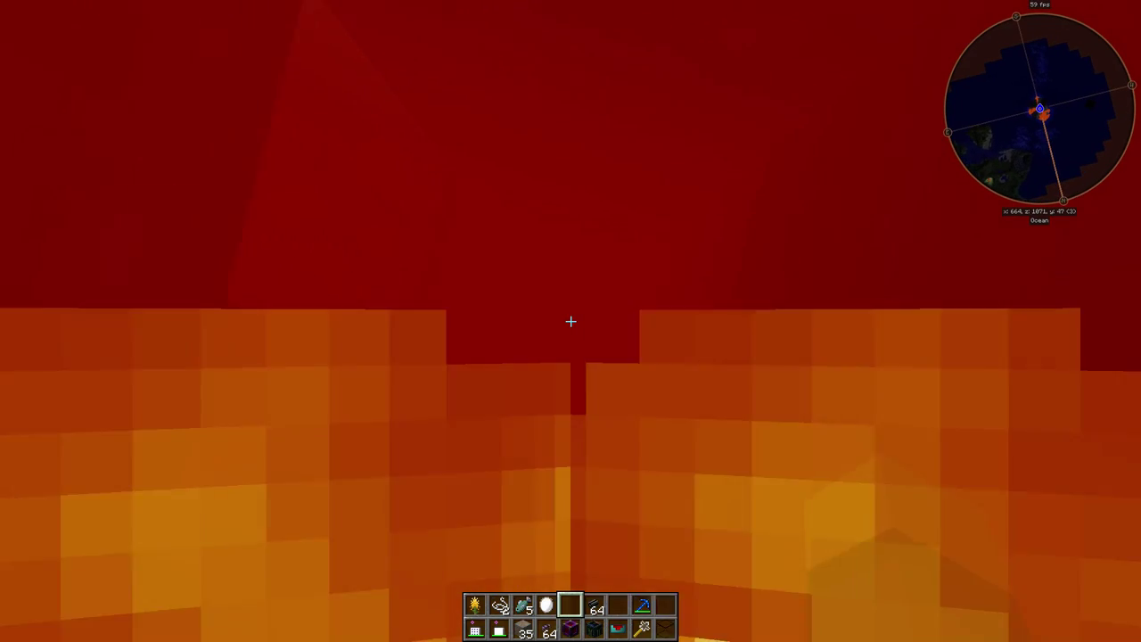
- Fly back up through the basalt shaft and rise above the volcano's lava-covered summit
{"action": "key", "text": "space"}
{"action": "key", "text": "space"}
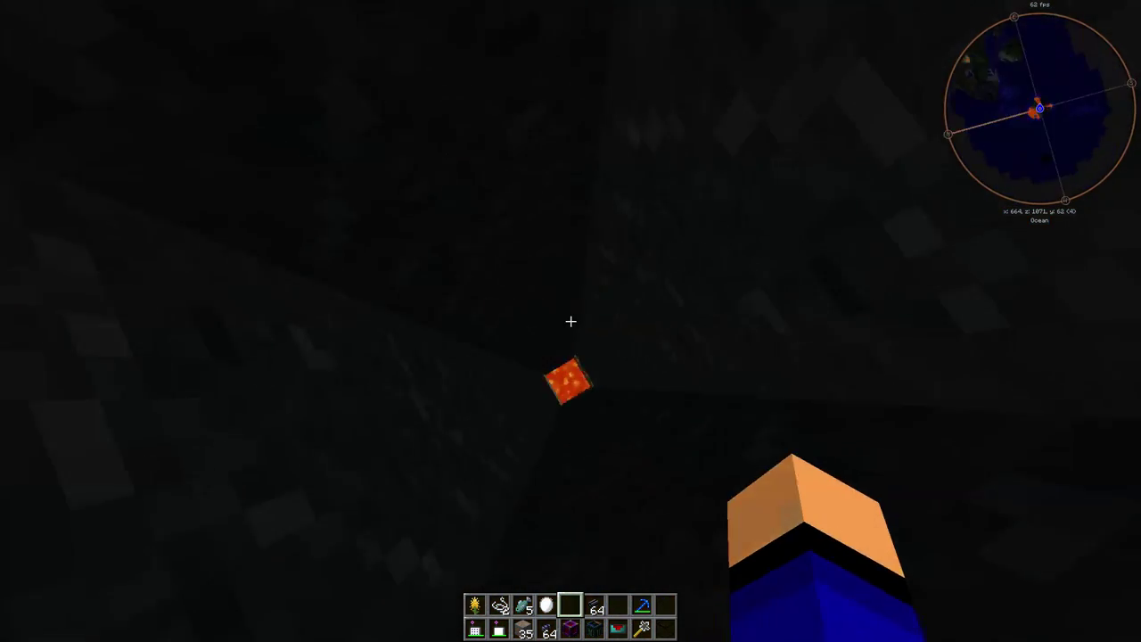
{"action": "key", "text": "space"}
{"action": "key", "text": "space"}
{"action": "key", "text": "space"}
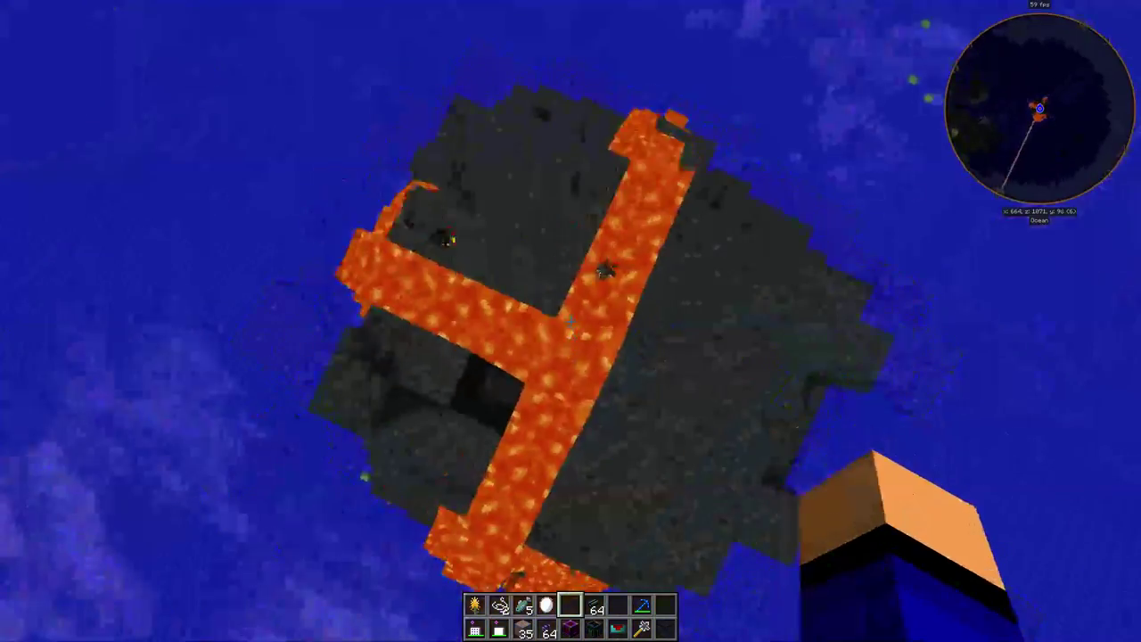
- Circle the volcano's summit and fly across the ocean toward the island's rocky, sandy coast
{"action": "key", "text": "w"}
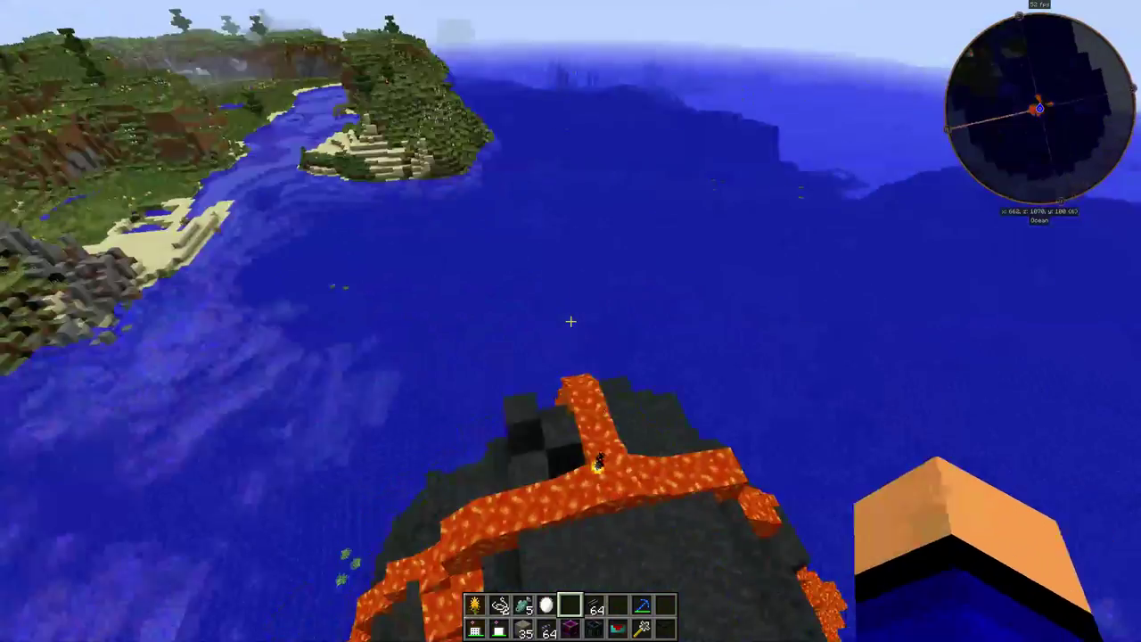
{"action": "key", "text": "w"}
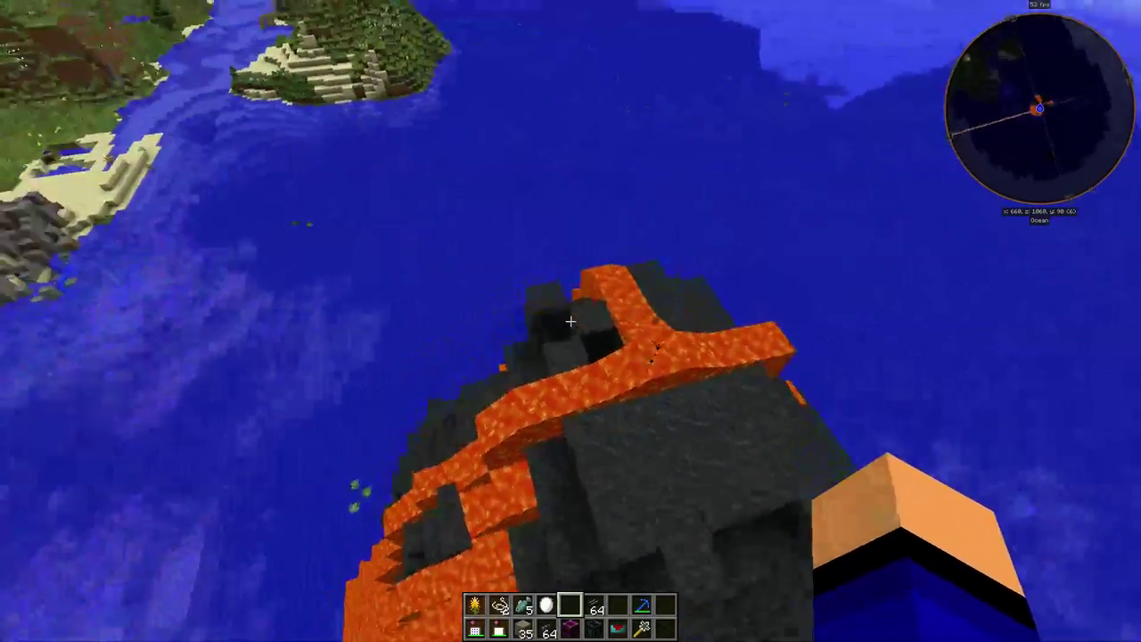
{"action": "key", "text": "w"}
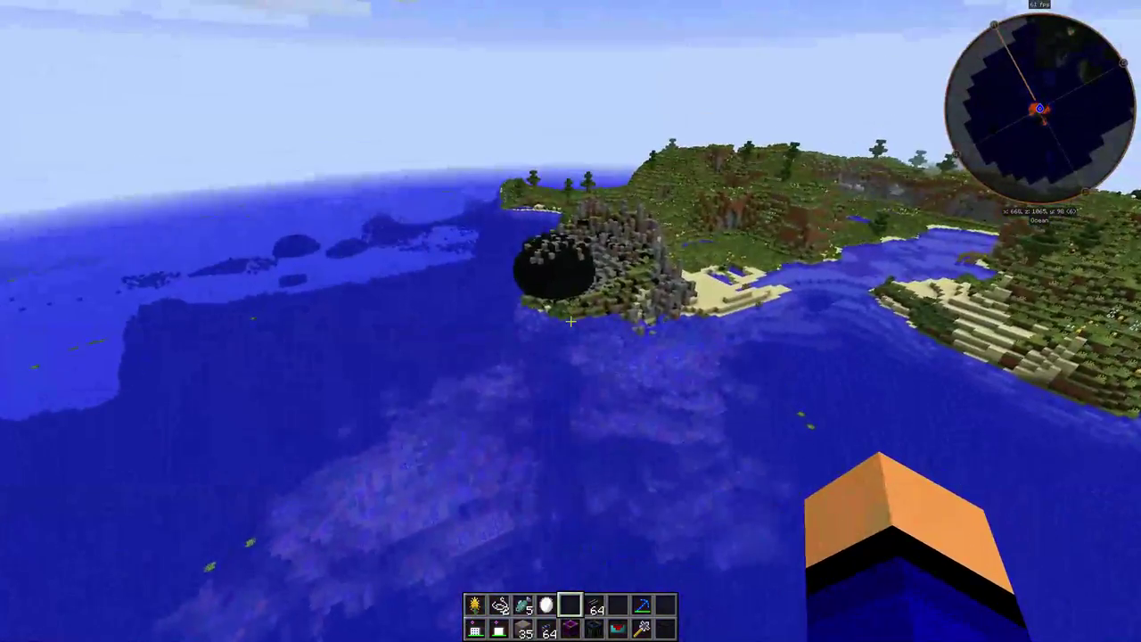
{"action": "key", "text": "w"}
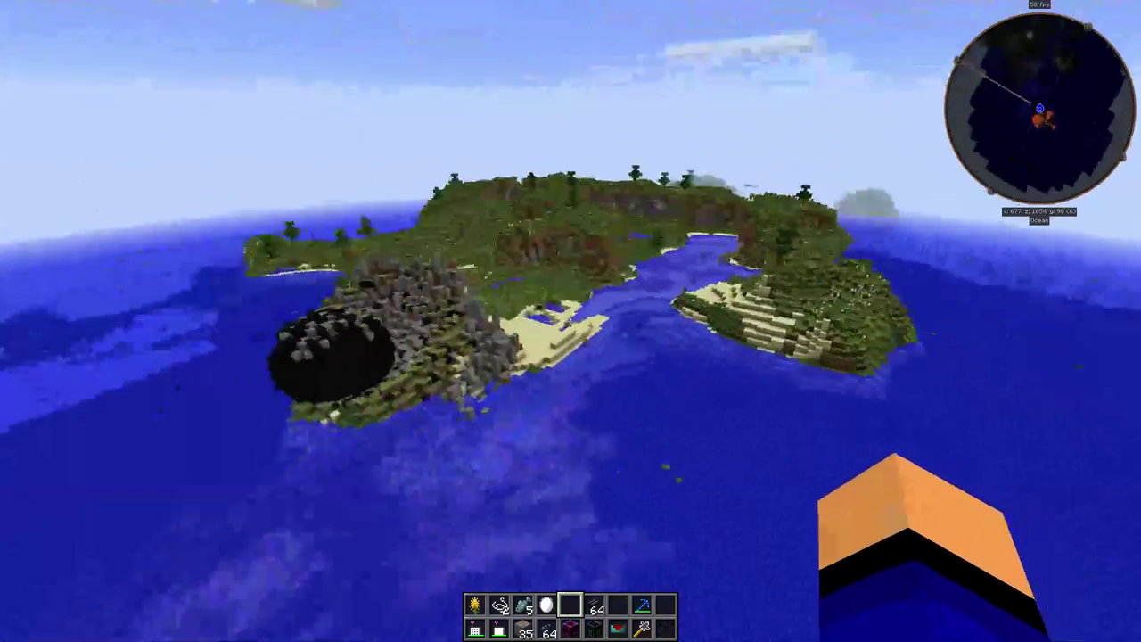
{"action": "key", "text": "w"}
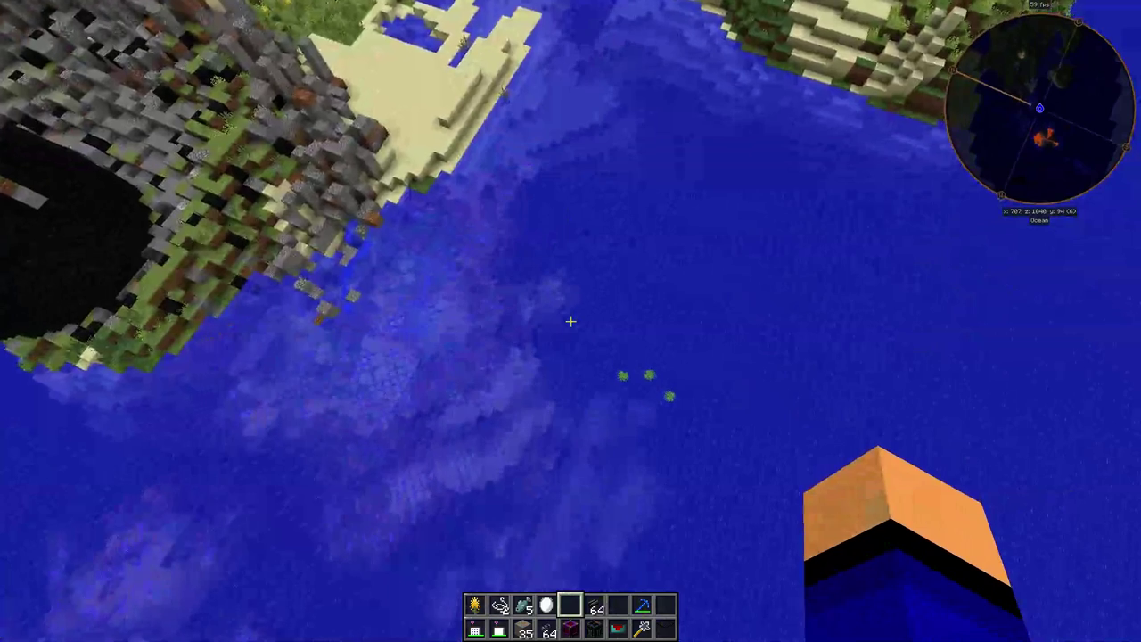
- Browse the Galacticraft Blocks and Galacticraft Items categories in the creative inventory and return to the world
{"action": "key", "text": "e"}
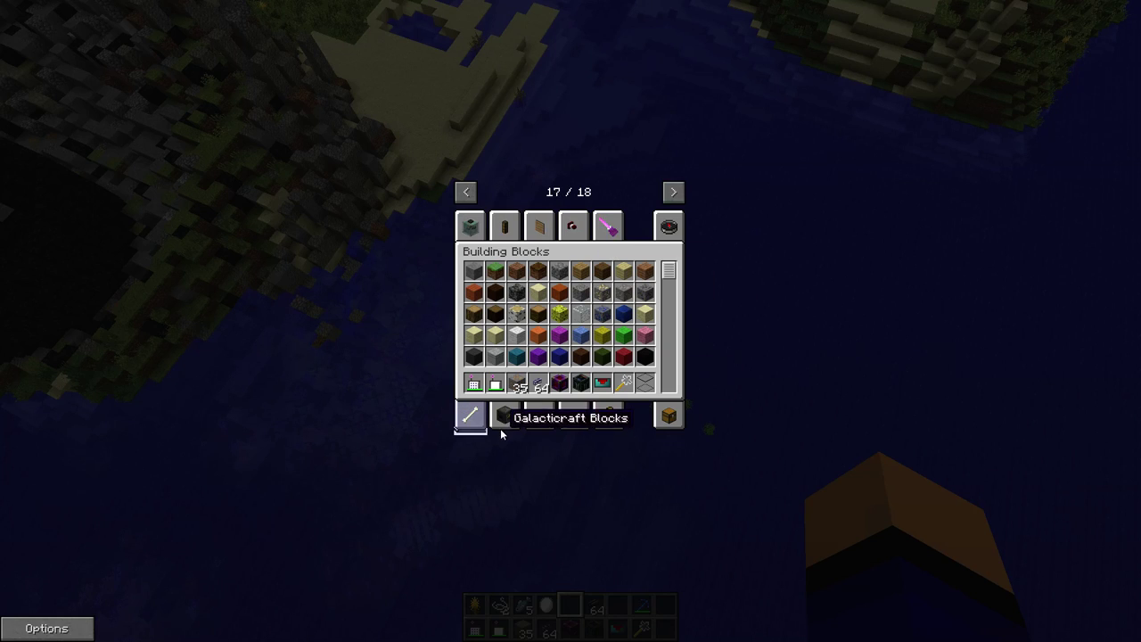
{"action": "left_click", "coordinate": [505, 422]}
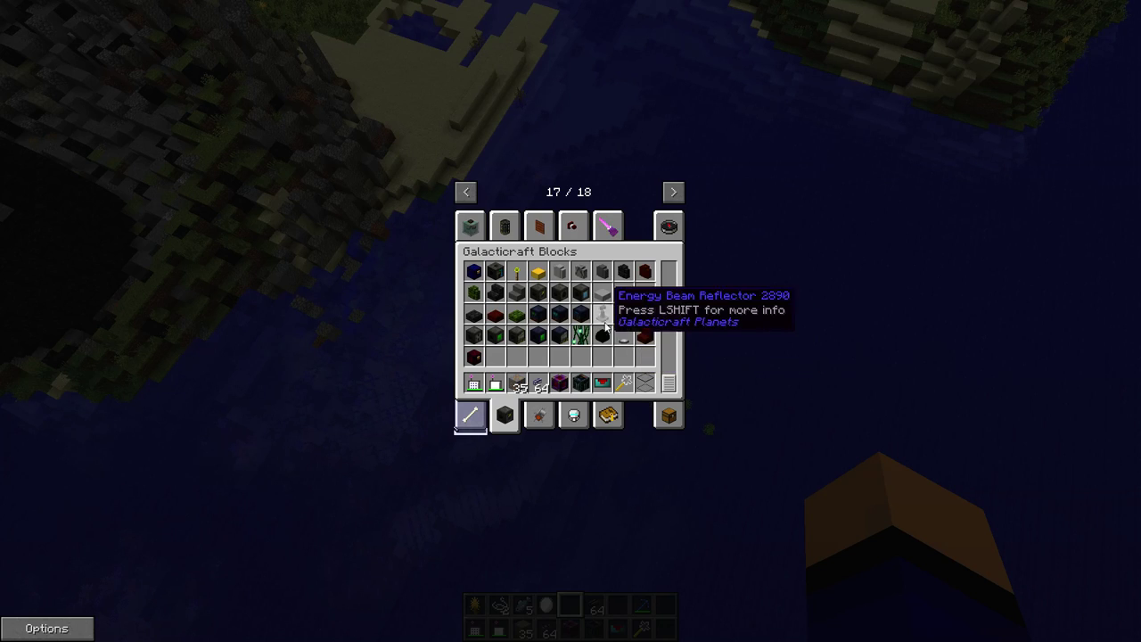
{"action": "left_click", "coordinate": [551, 417]}
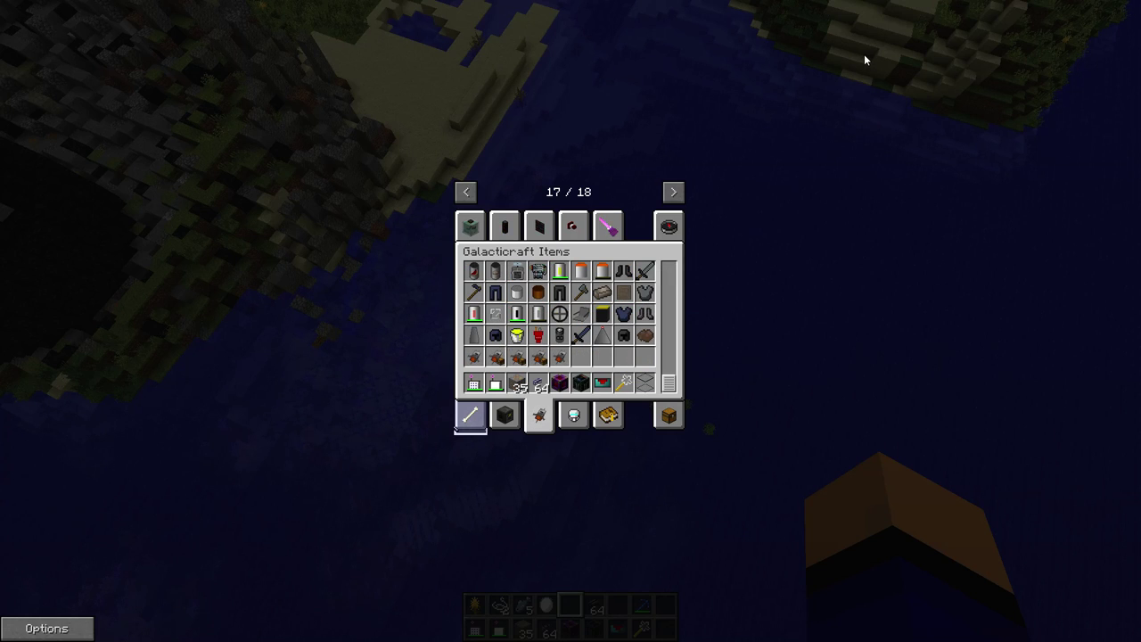
{"action": "key", "text": "e"}
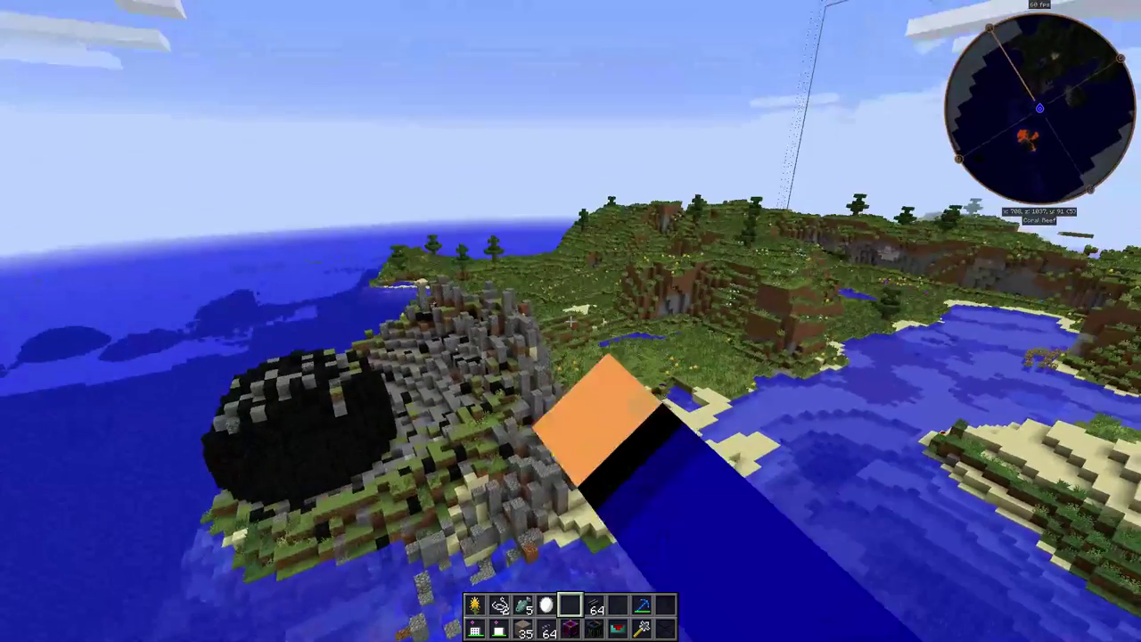